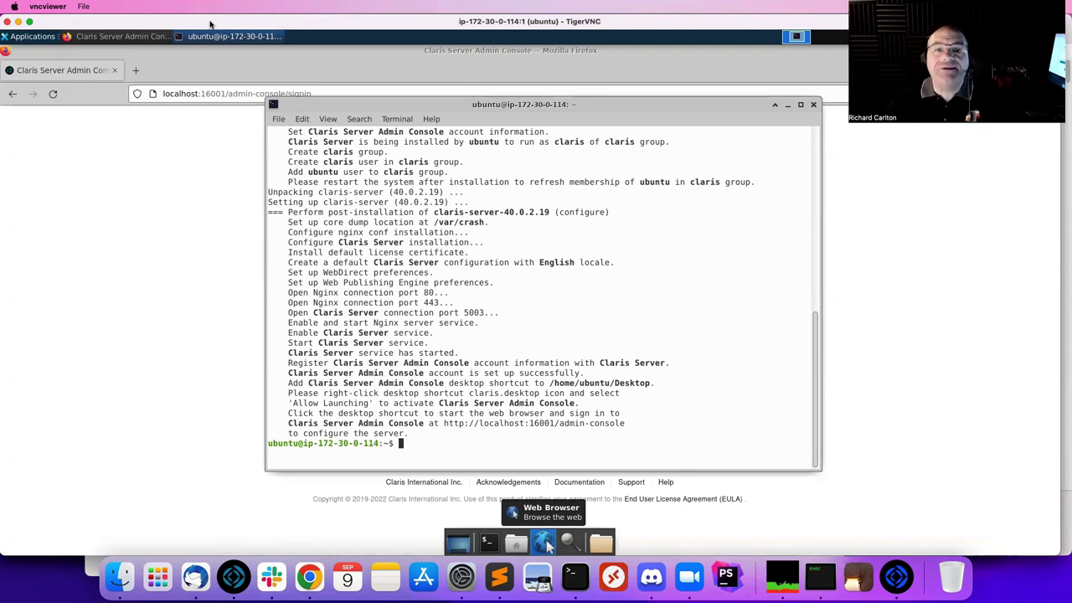
# Minimize the install-log terminal and the Firefox window to reveal the Xfce desktop
pyautogui.click(197, 167)
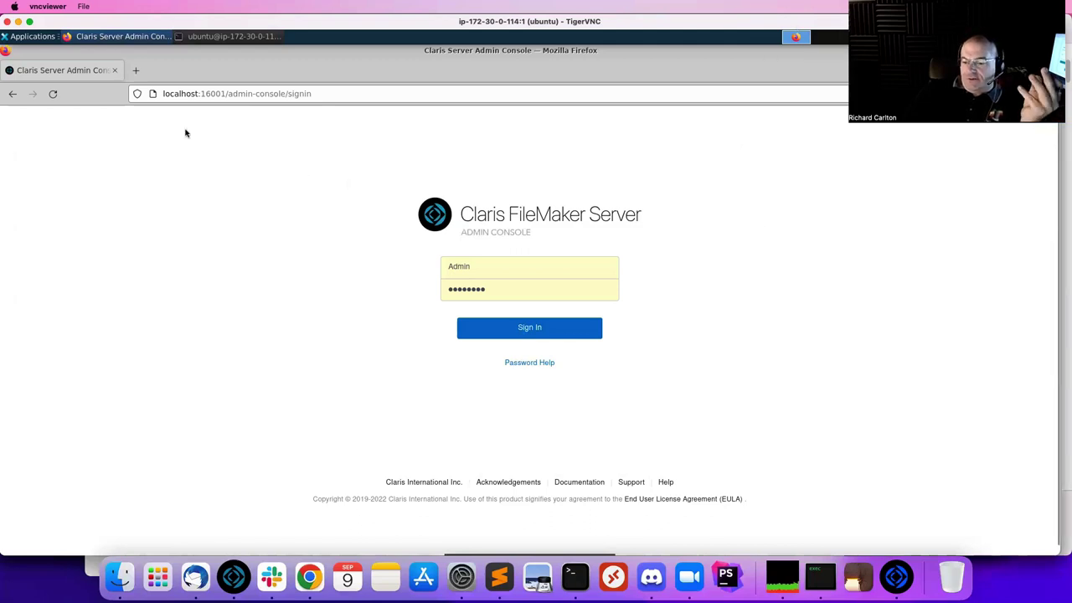
pyautogui.click(235, 37)
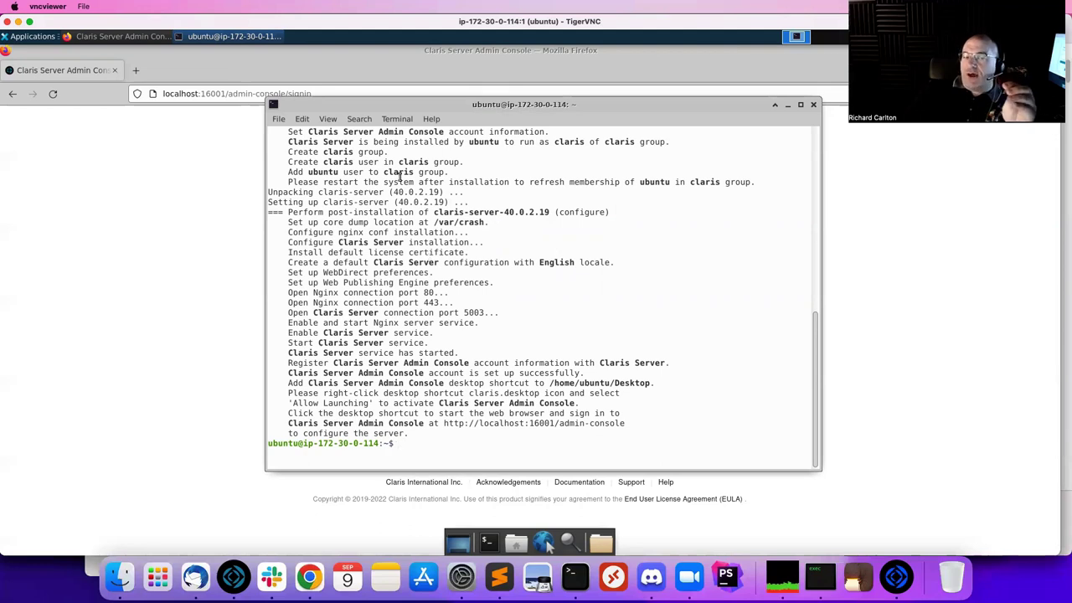
pyautogui.click(788, 103)
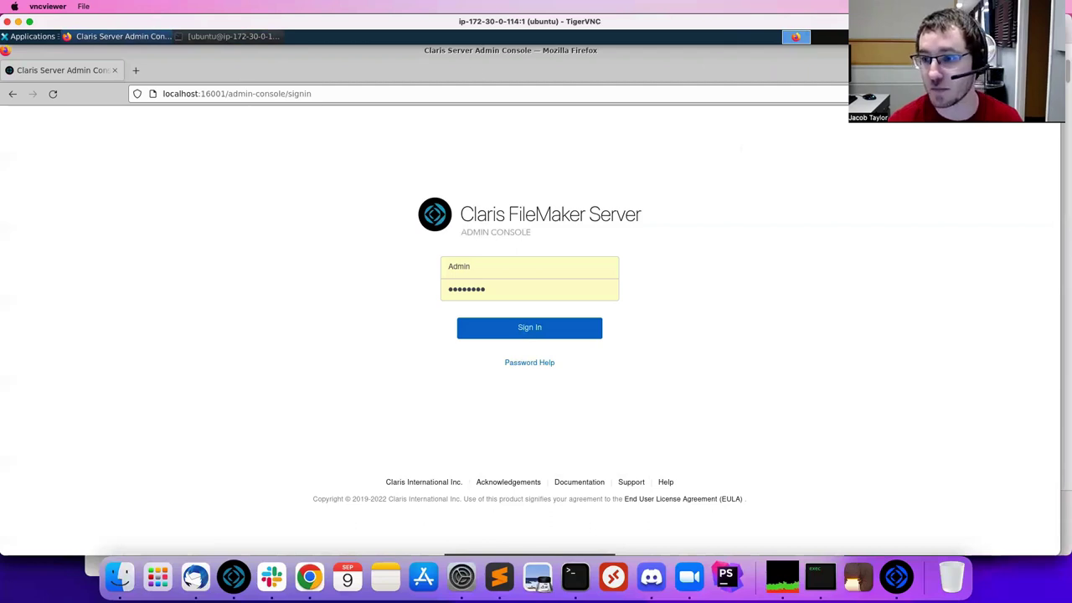
pyautogui.click(1029, 50)
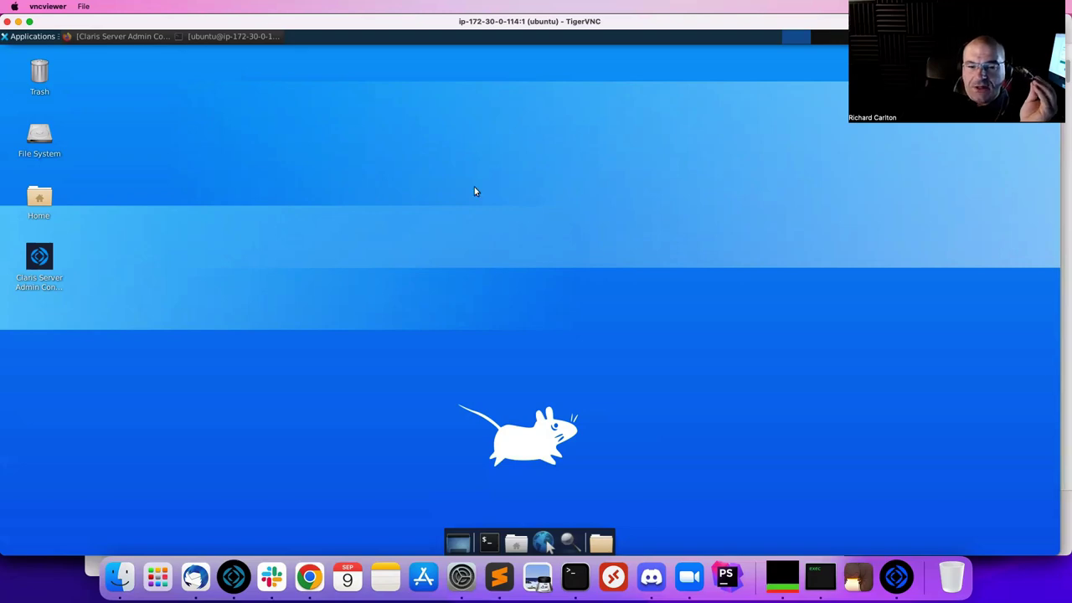
# Launch the Claris Server Admin Console desktop icon to open its sign-in page in Firefox
pyautogui.rightClick(469, 345)
pyautogui.click(376, 258)
pyautogui.rightClick(376, 258)
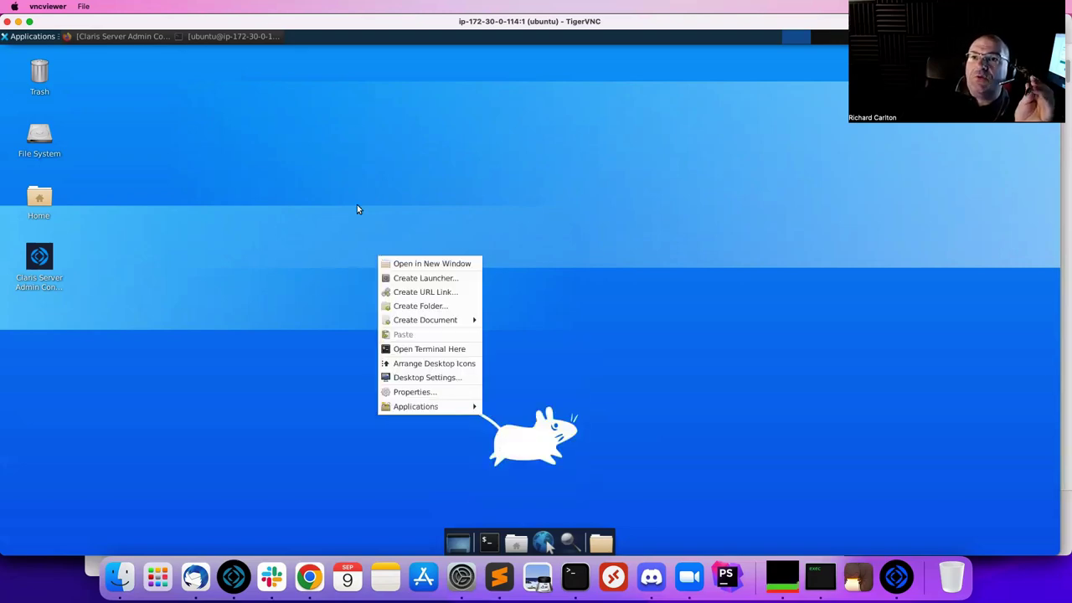
pyautogui.moveTo(453, 414)
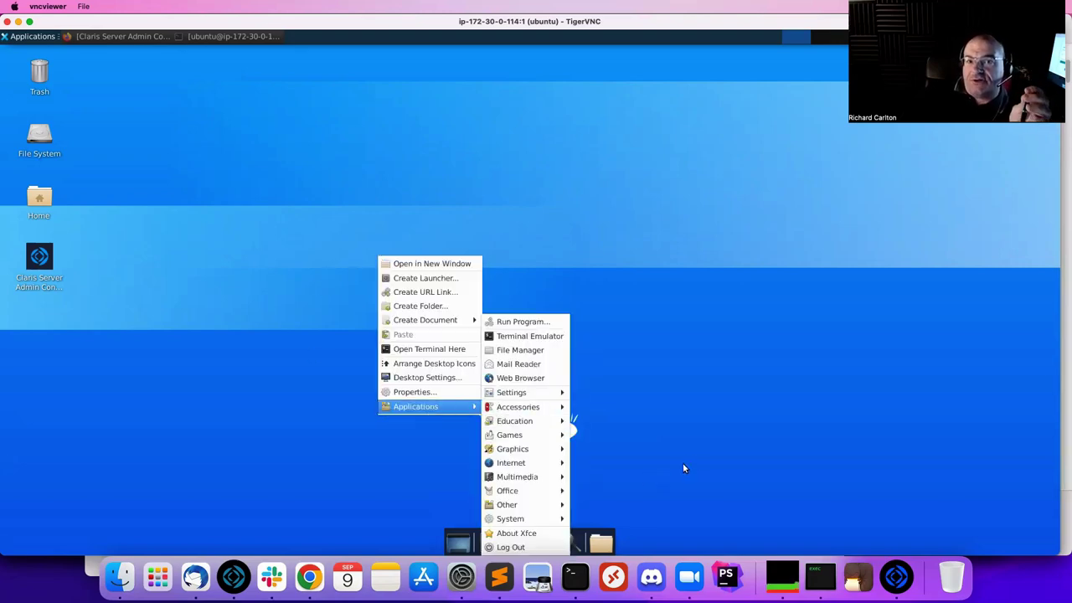
pyautogui.click(608, 255)
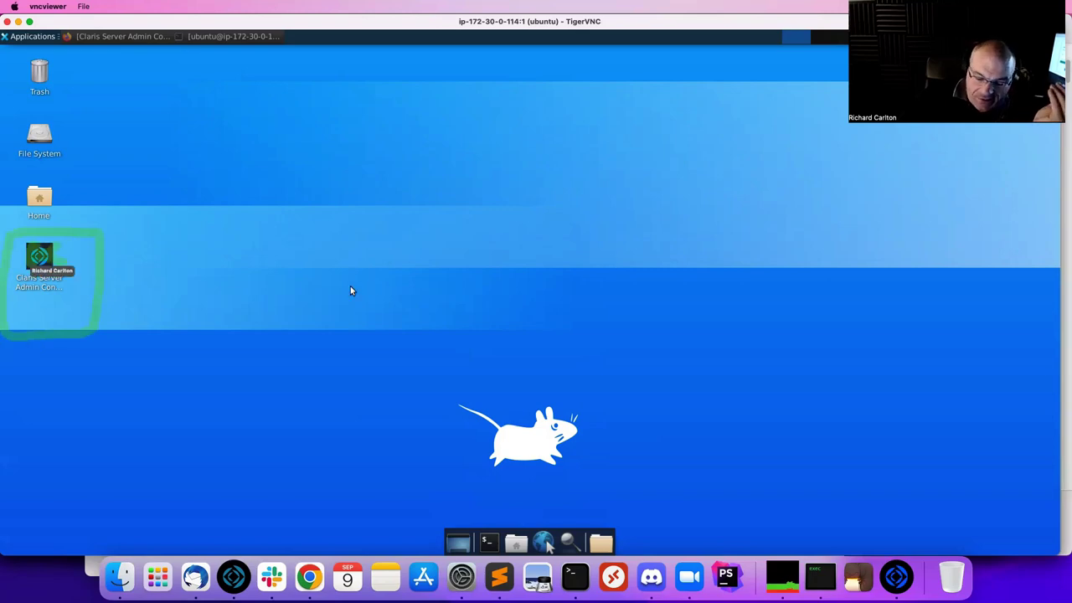
pyautogui.doubleClick(39, 256)
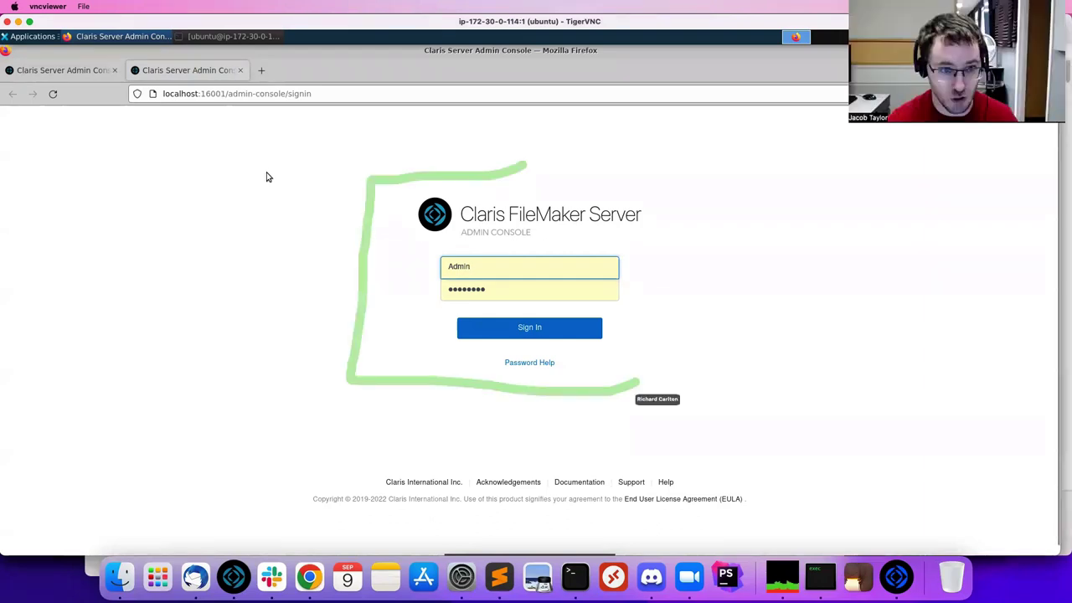
# Sign in to the Admin Console, close the duplicate tab, and open Configuration General Settings
pyautogui.click(549, 327)
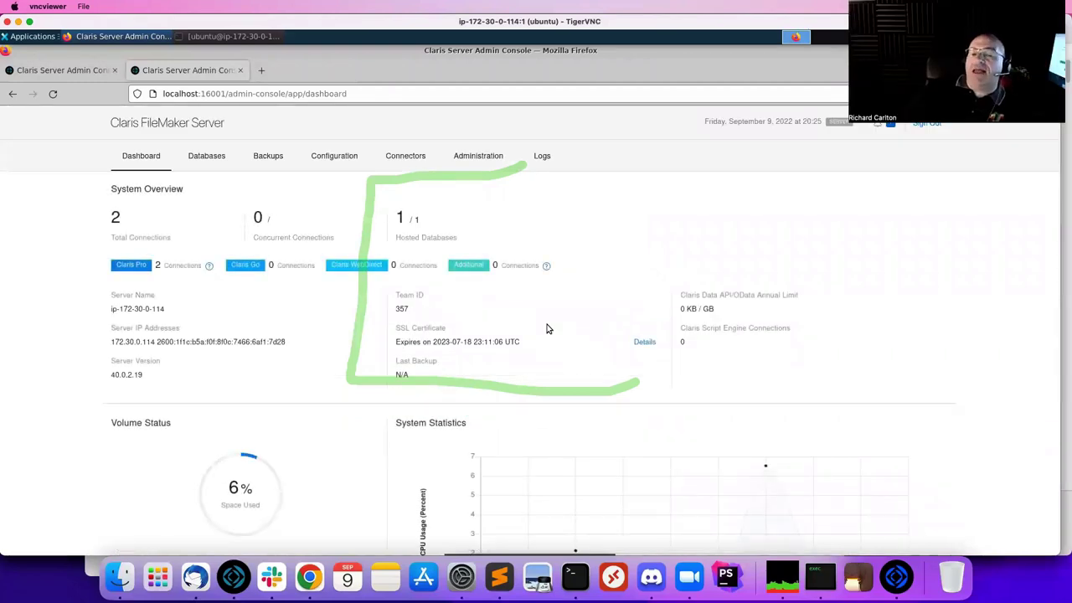
pyautogui.click(112, 72)
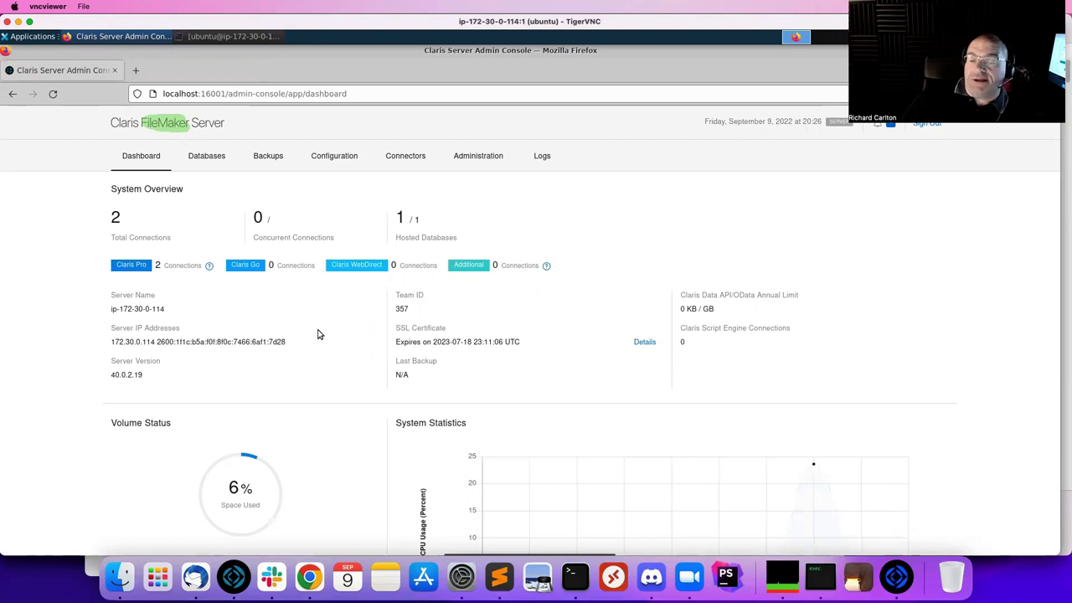
pyautogui.click(335, 156)
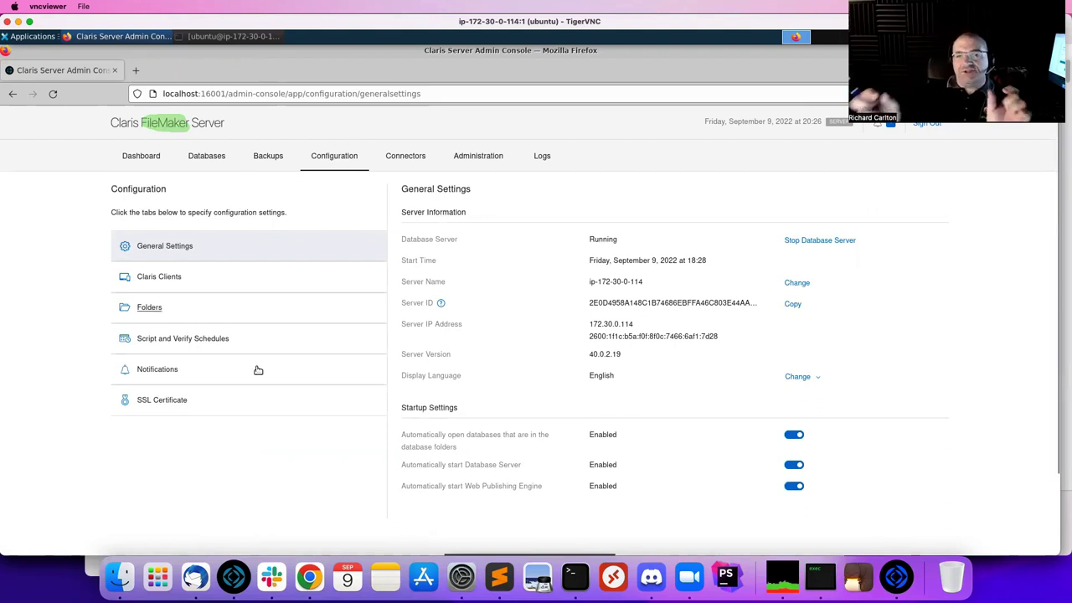
# Review Claris Clients and Folders settings and the Databases list (FMSP_22_Lite_X8, two clients), then return to Claris Pro
pyautogui.click(167, 281)
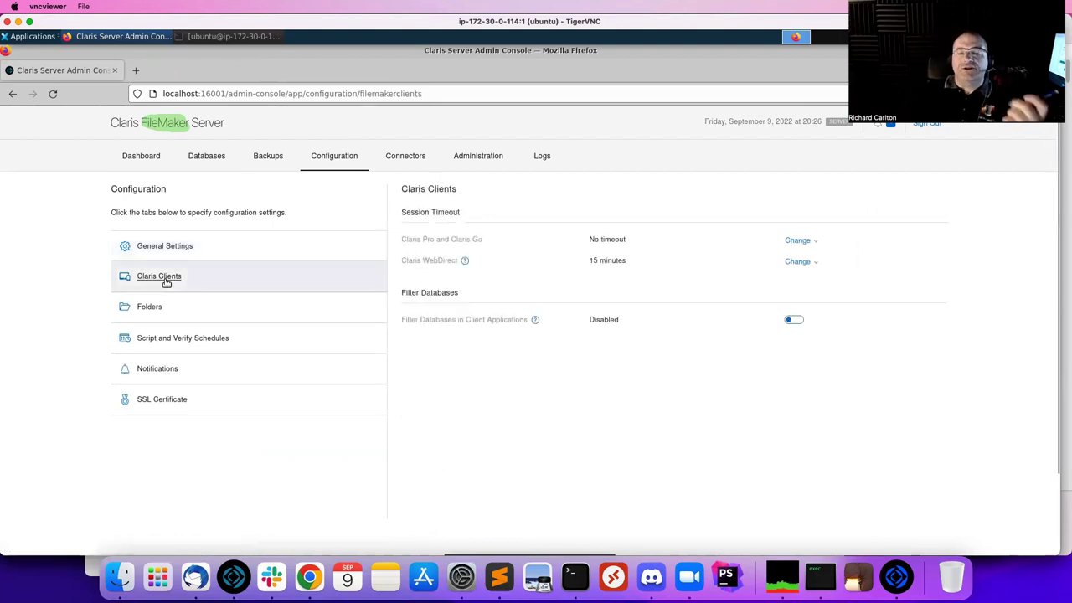
pyautogui.click(167, 309)
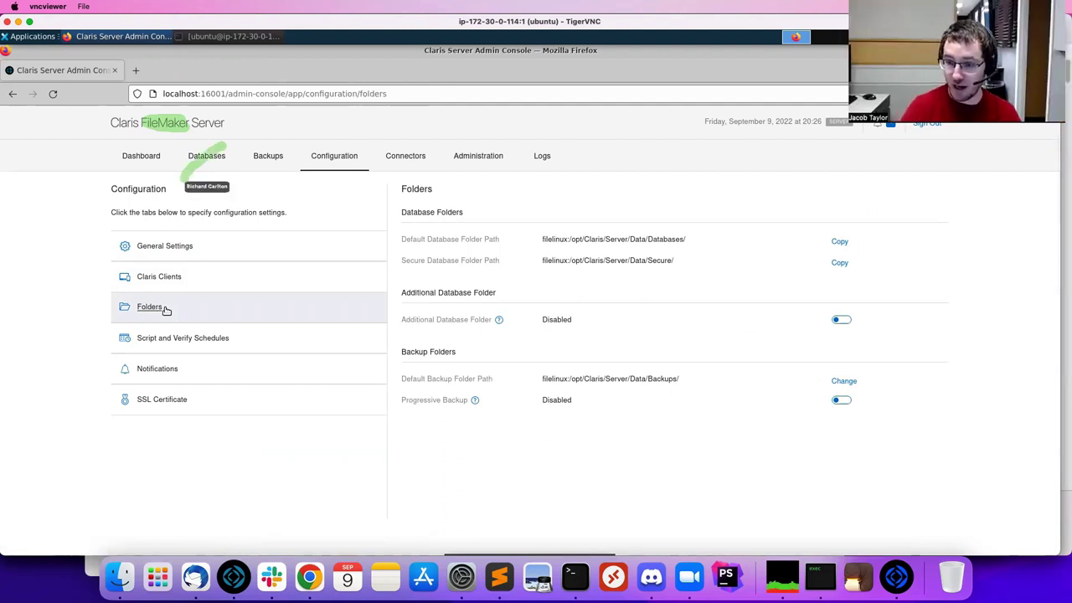
pyautogui.click(192, 153)
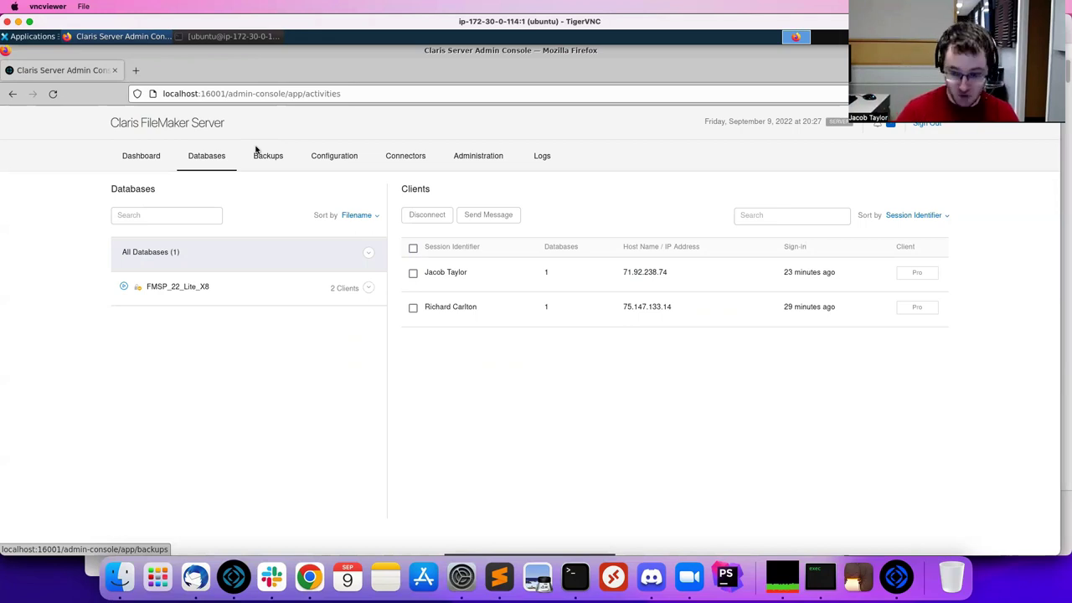
pyautogui.click(896, 576)
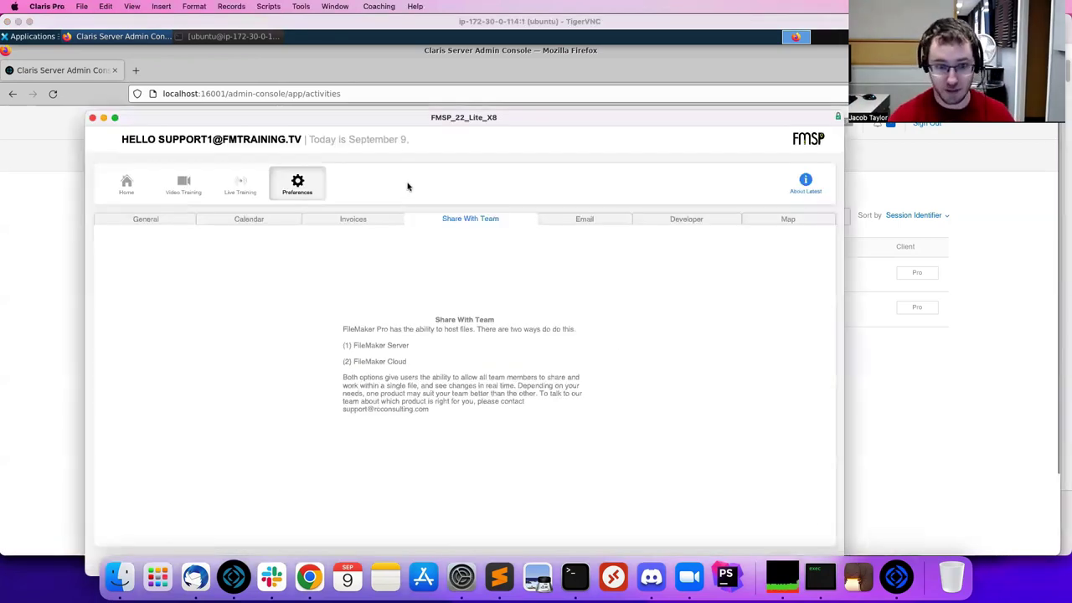
pyautogui.moveTo(498, 119); pyautogui.dragTo(506, 64)
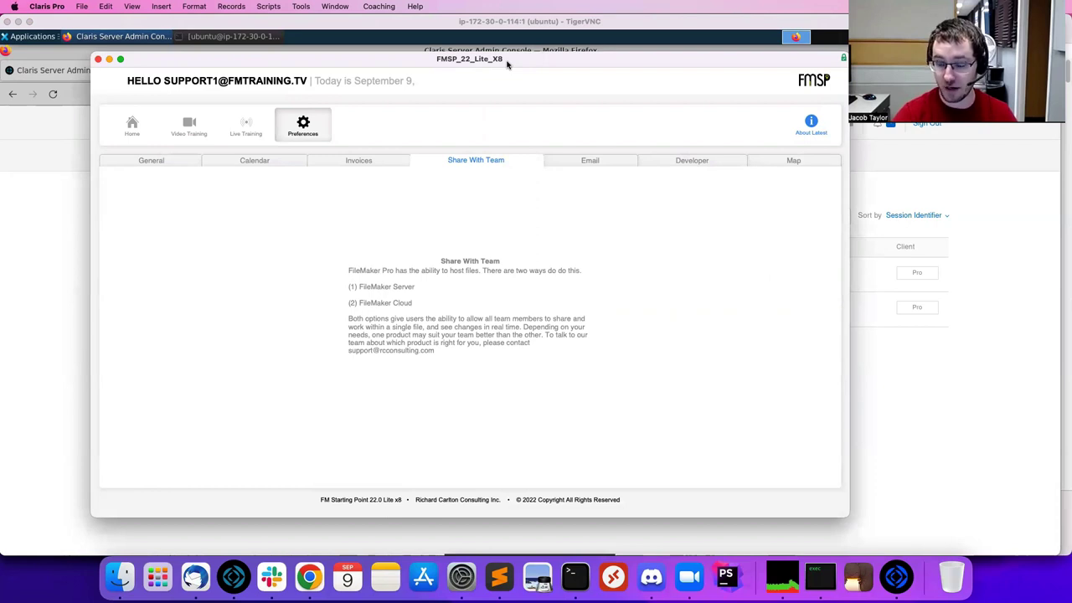
pyautogui.click(75, 6)
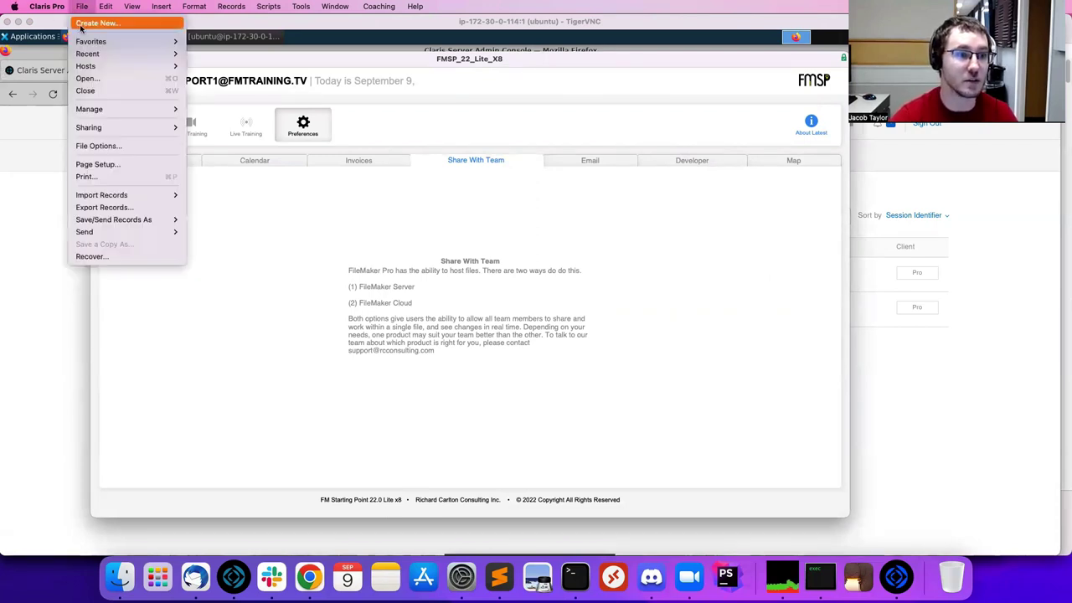
pyautogui.click(88, 23)
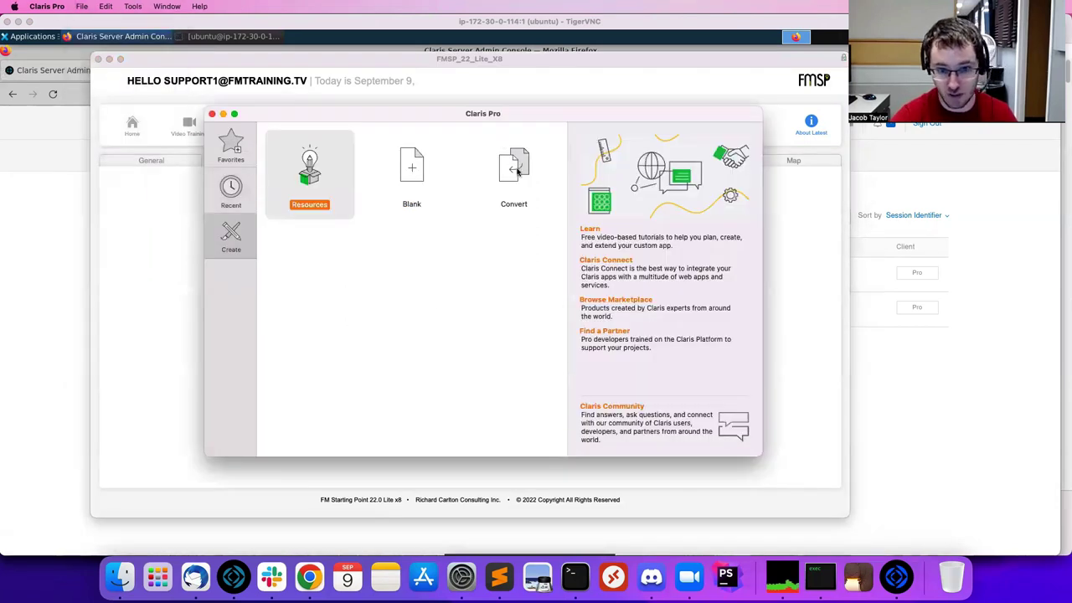
pyautogui.click(518, 171)
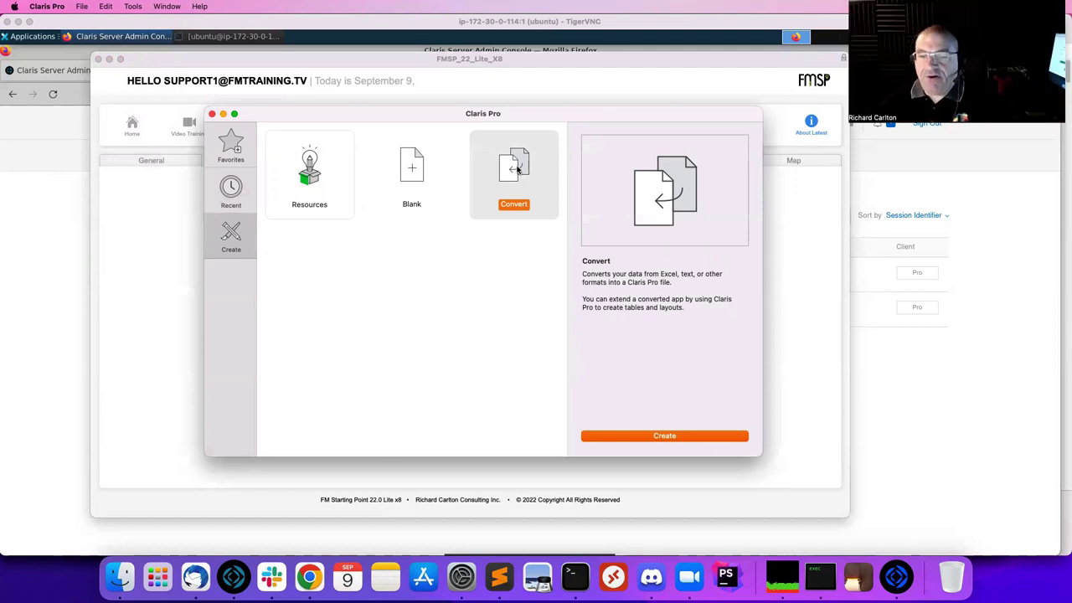
pyautogui.click(212, 114)
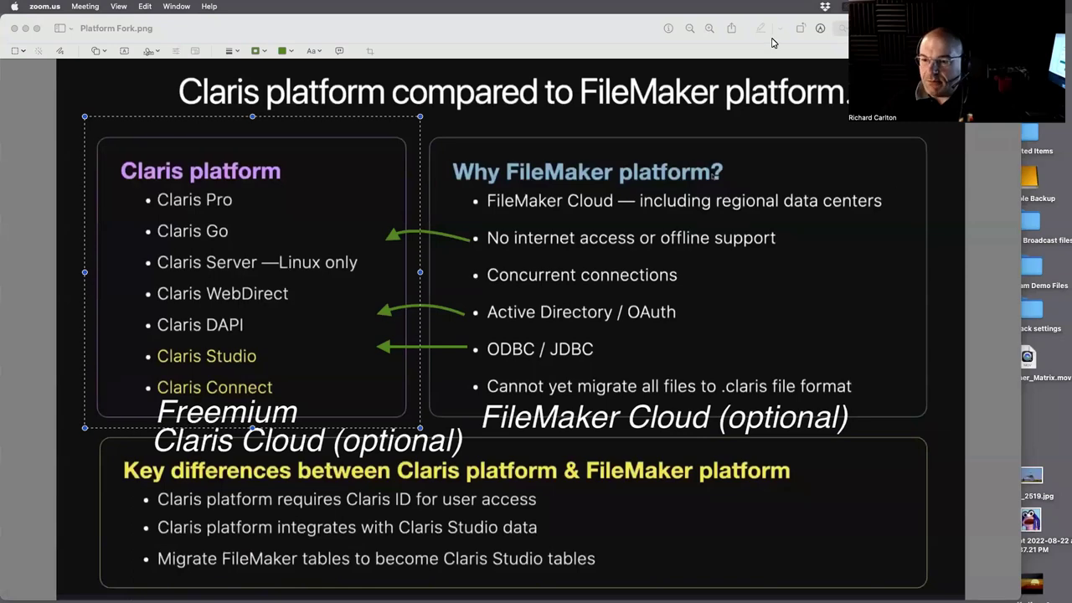
# Close the platform comparison slide and open FMSP_22_Lite_x4.fmp12 in FileMaker Pro
pyautogui.click(687, 392)
pyautogui.press('super+w')
pyautogui.moveTo(853, 280); pyautogui.dragTo(721, 267)
pyautogui.doubleClick(776, 252)
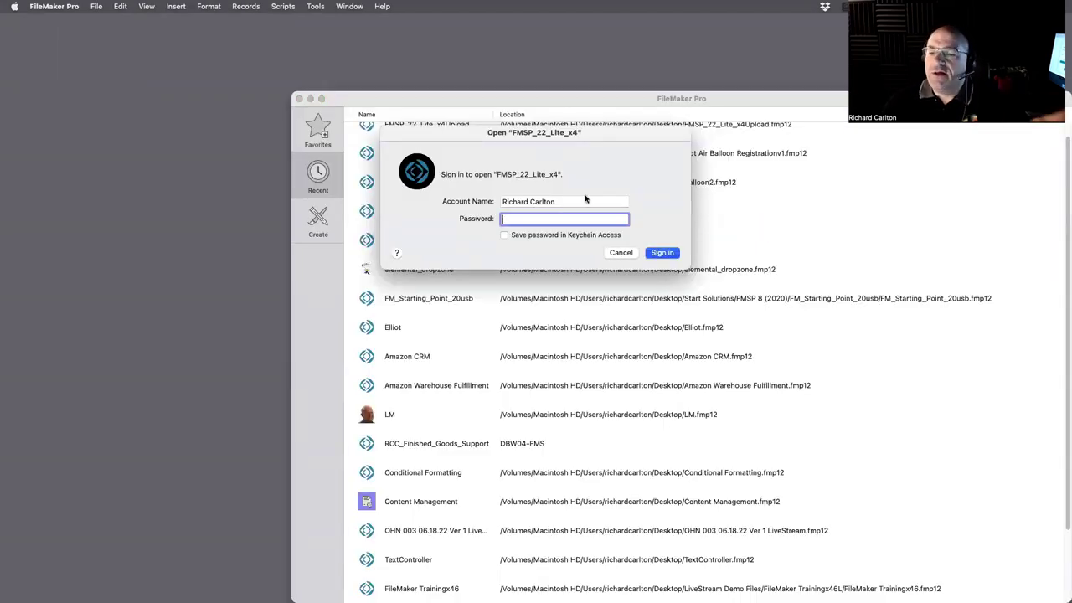
# Sign in to FMSP_22_Lite_x4 with the account name and password, then open the Contacts module
pyautogui.hotkey('shift', 'Tab')
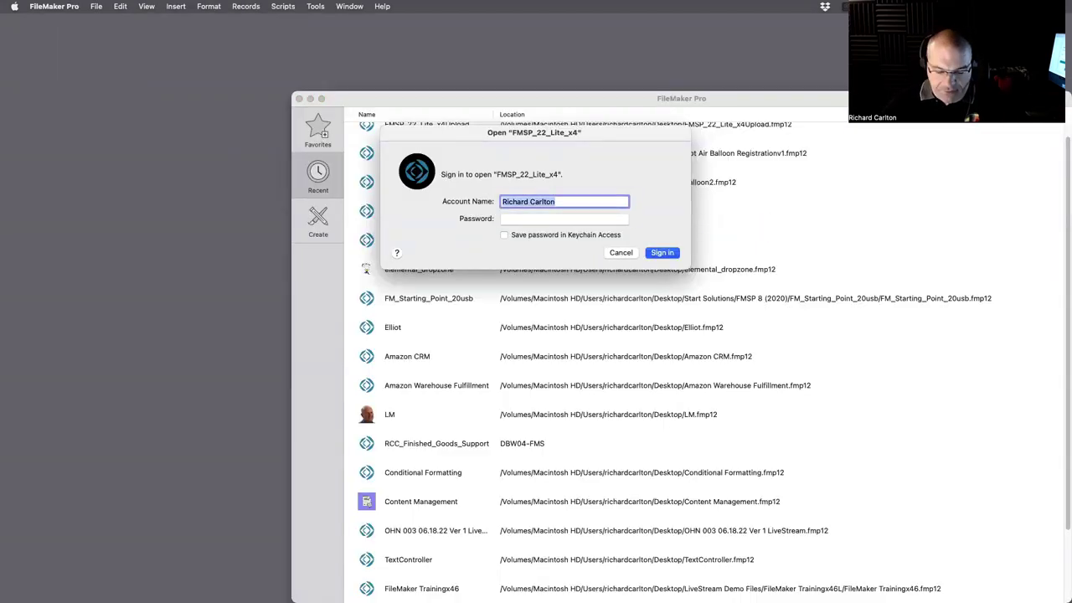
pyautogui.press('Tab')
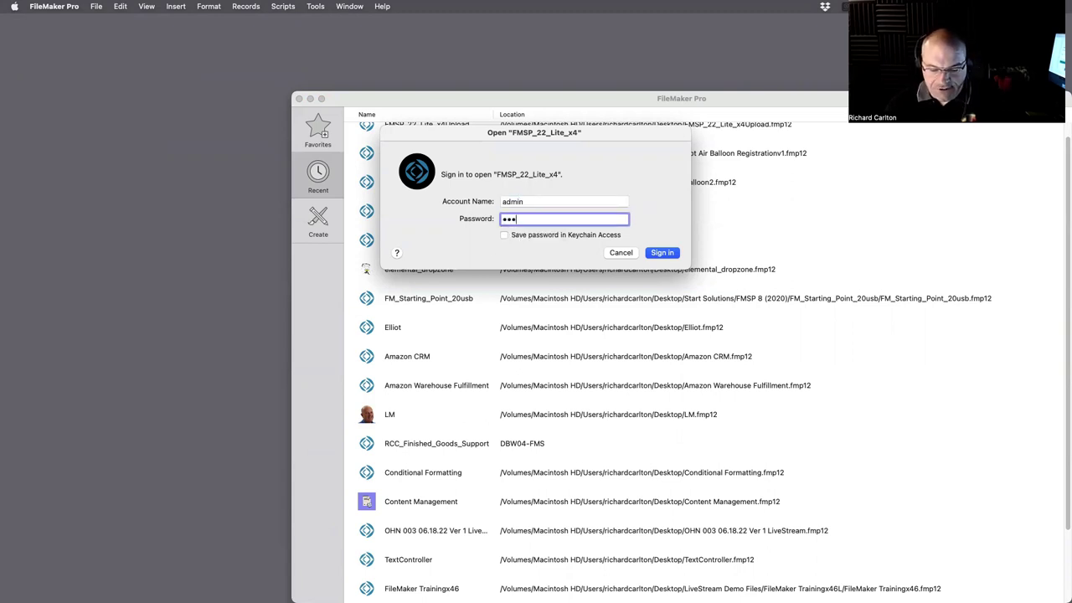
pyautogui.press('Return')
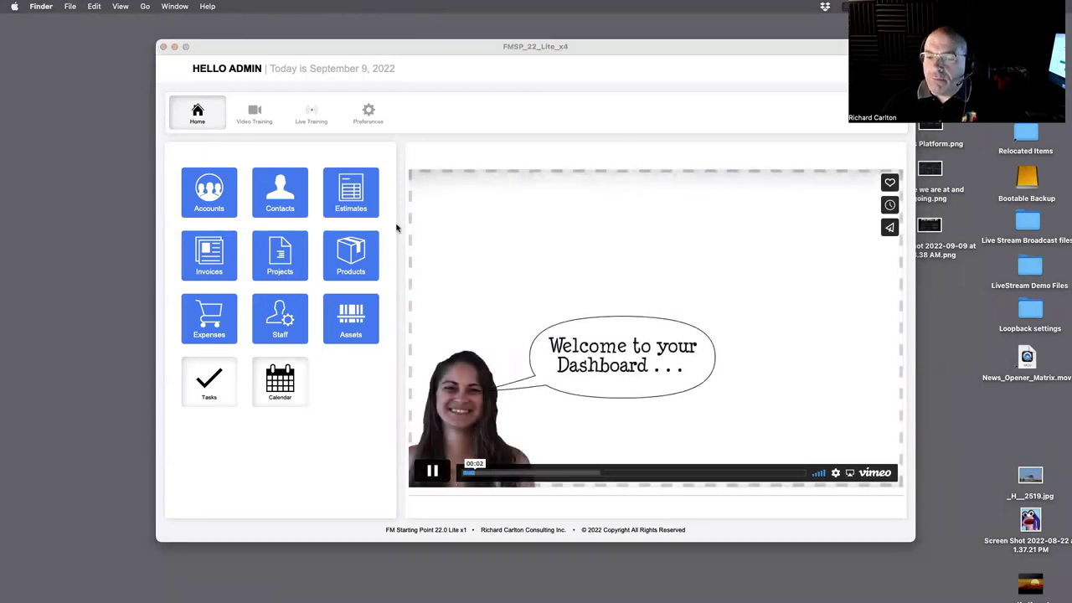
pyautogui.click(299, 226)
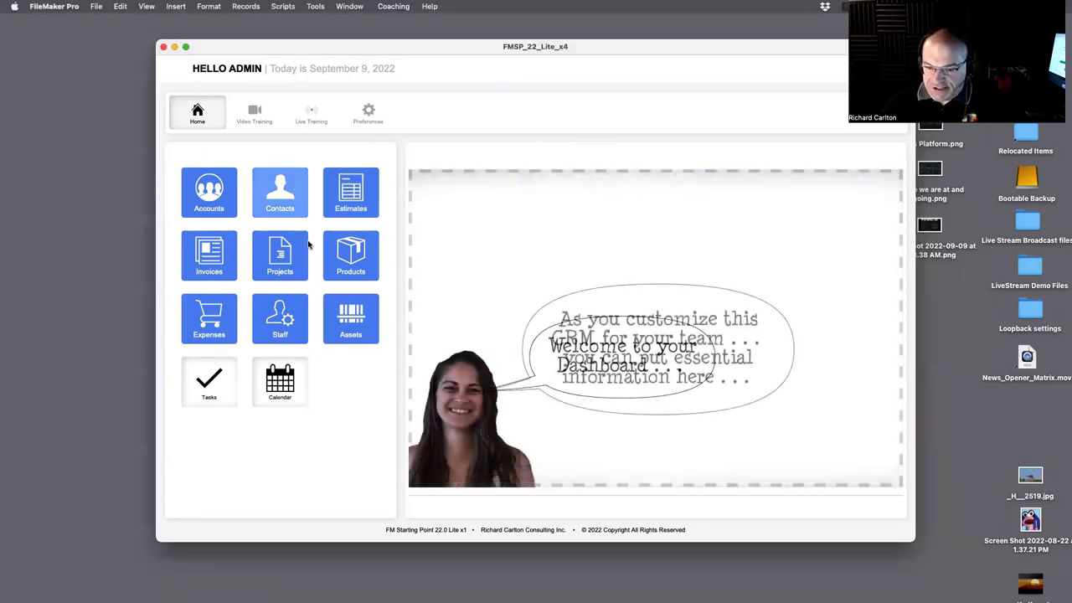
pyautogui.click(266, 205)
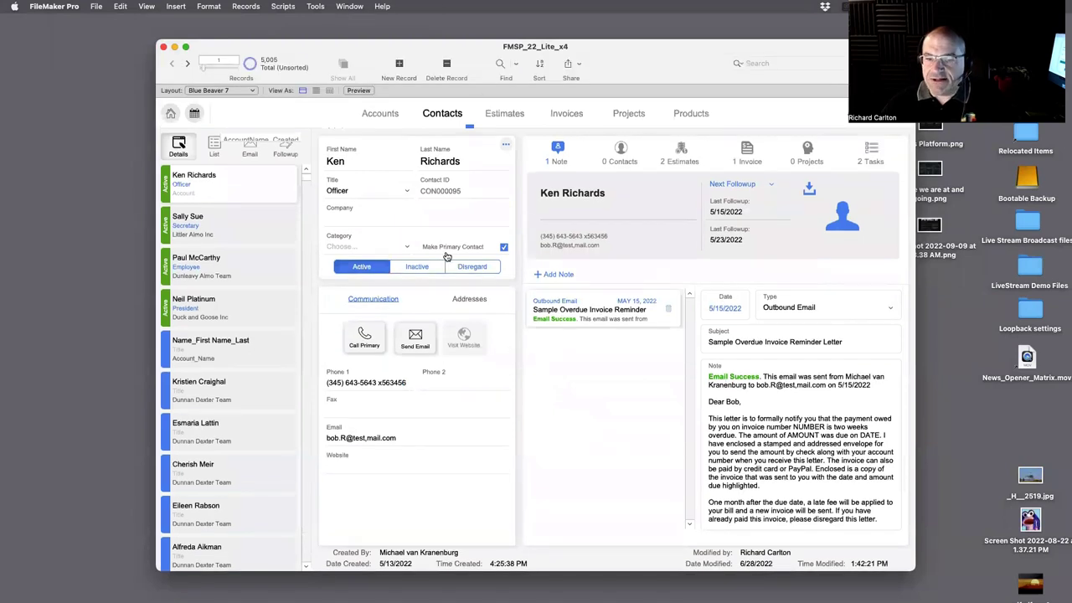
# Close the FMSP contacts file and open a new Finder window on the Applications folder
pyautogui.moveTo(685, 66); pyautogui.dragTo(683, 90)
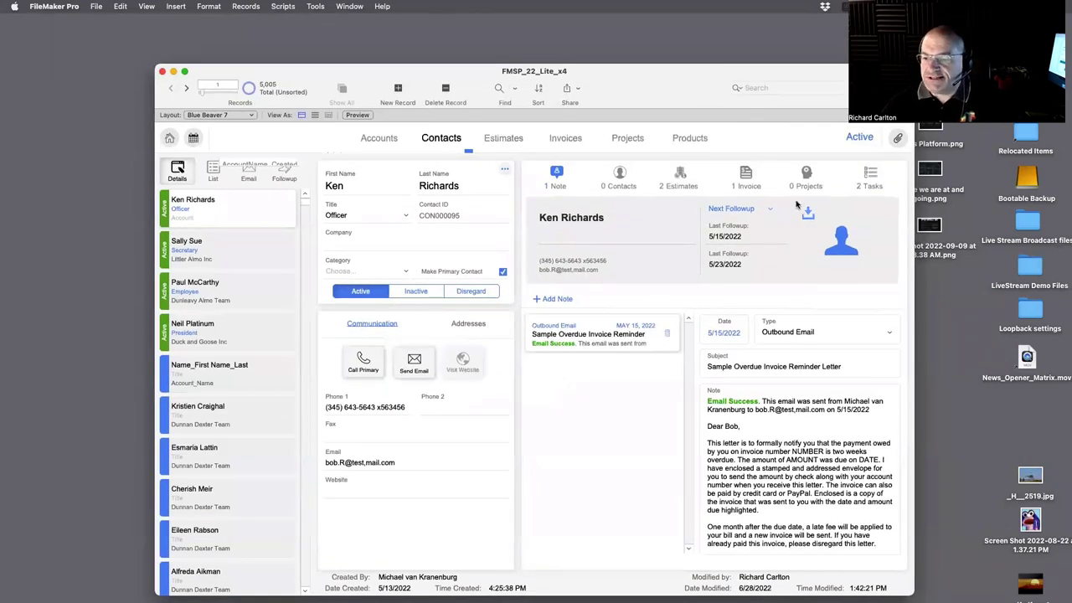
pyautogui.press('super+w')
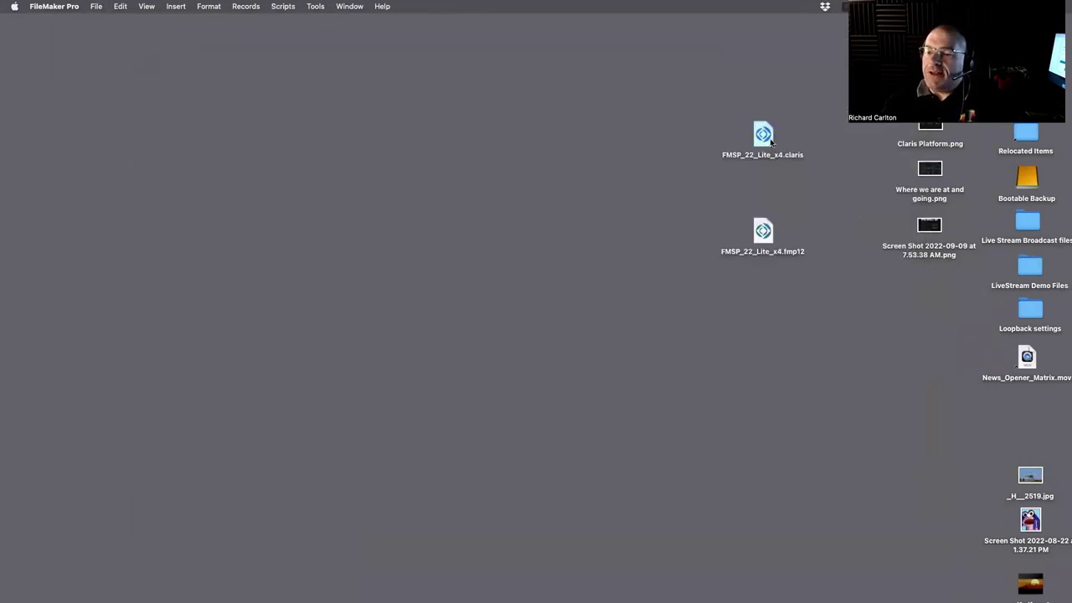
pyautogui.press('super+Tab')
pyautogui.press('super+n')
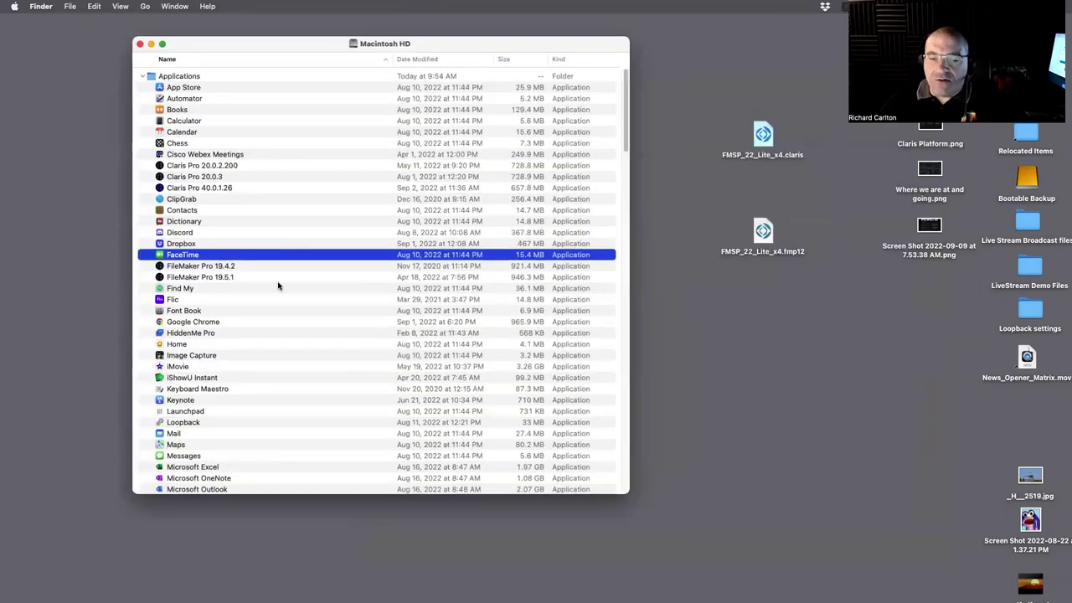
# Drag FMSP_22_Lite_x4.fmp12 onto Claris Pro 40.0.1.26 to open it there
pyautogui.click(188, 267)
pyautogui.click(189, 278)
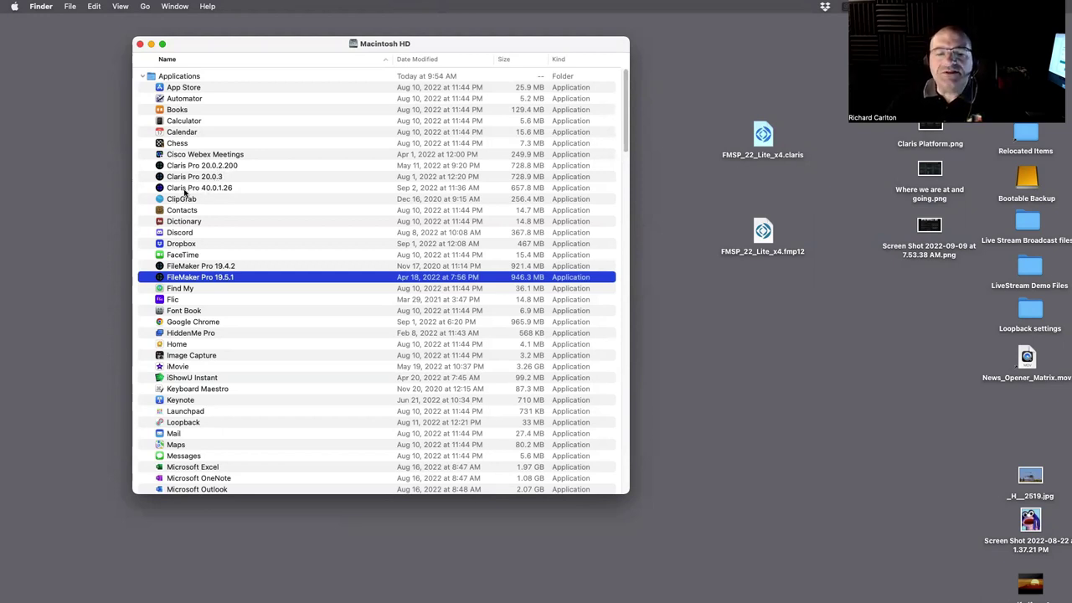
pyautogui.click(206, 191)
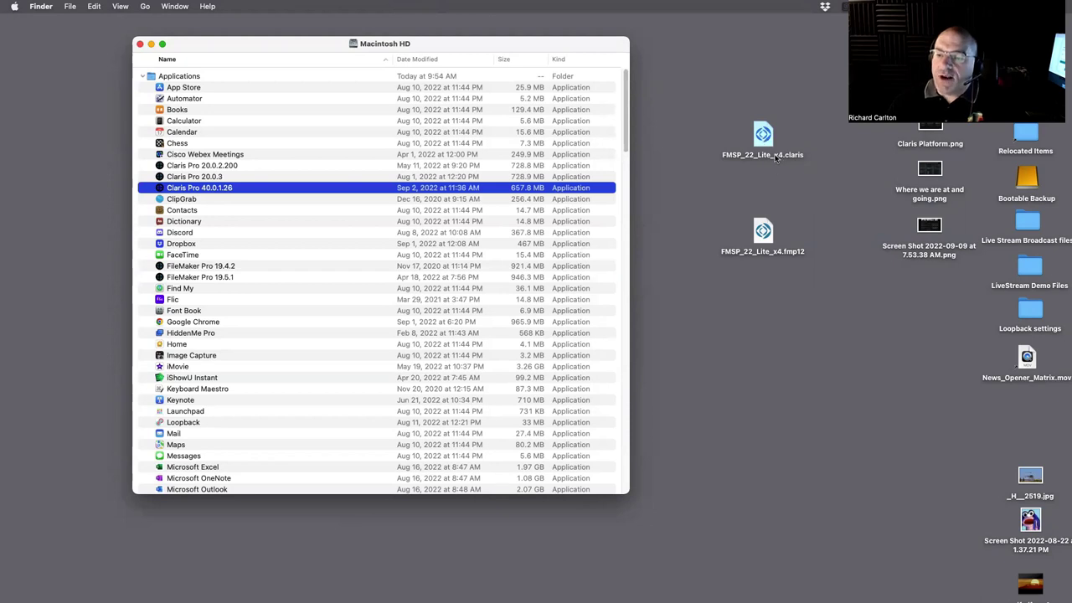
pyautogui.moveTo(762, 231); pyautogui.dragTo(287, 190)
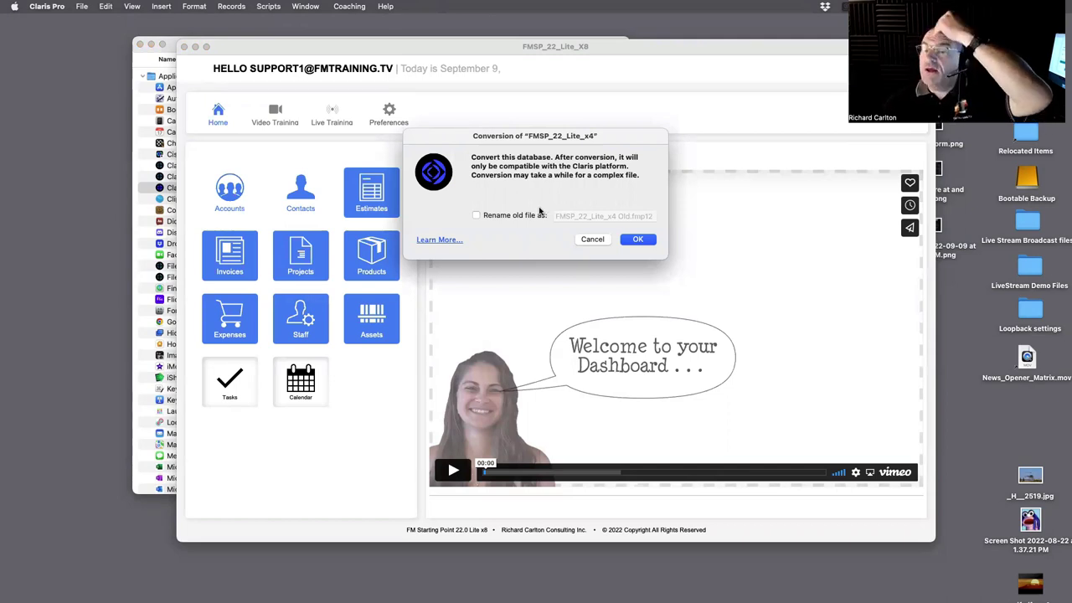
# Accept conversion with the original renamed as Old, saving the new file as FMSP_22_Lite_x42
pyautogui.click(495, 216)
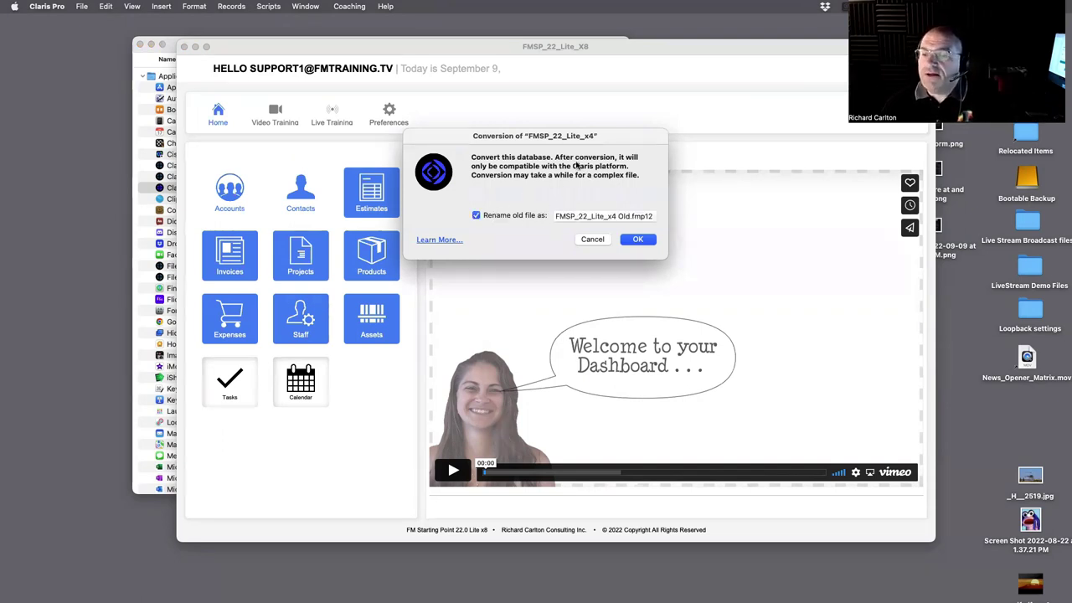
pyautogui.click(638, 239)
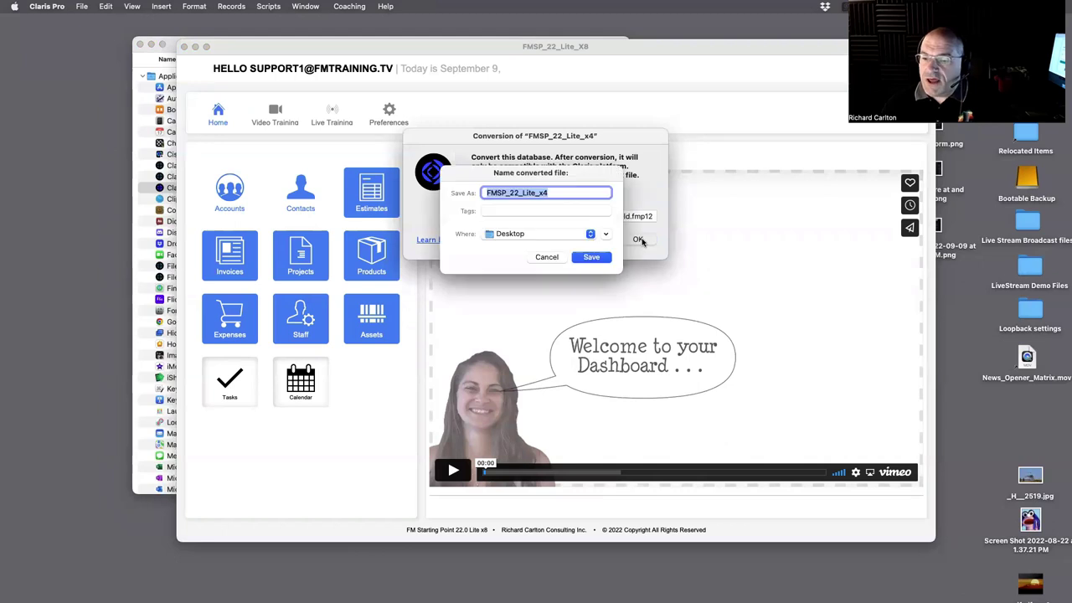
pyautogui.click(556, 196)
pyautogui.write('2')
pyautogui.click(591, 258)
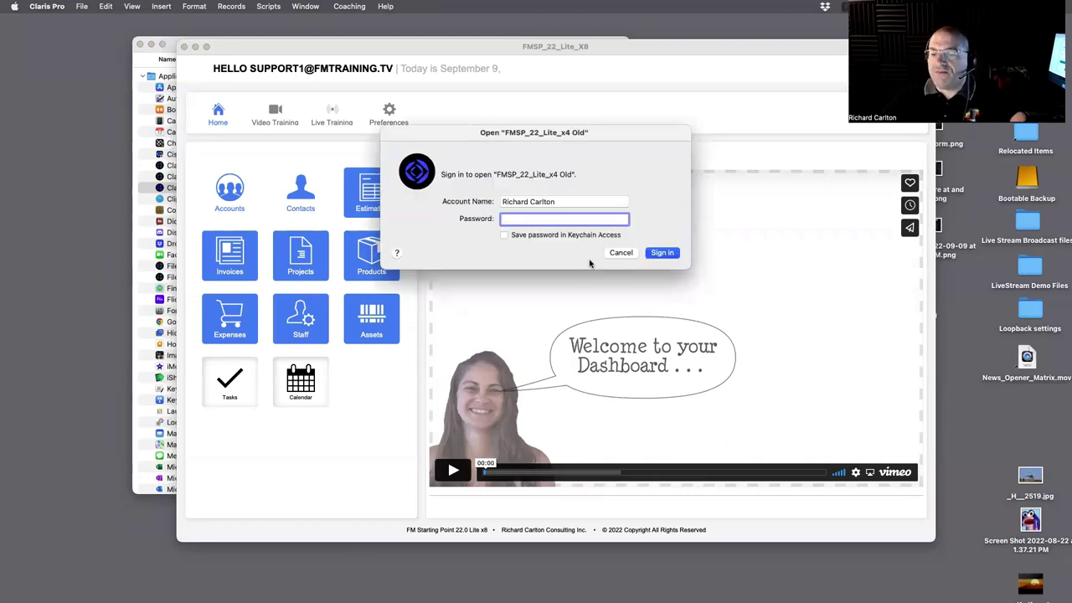
# Sign in with the account name and password to start the conversion
pyautogui.hotkey('shift', 'Tab')
pyautogui.write('ad')
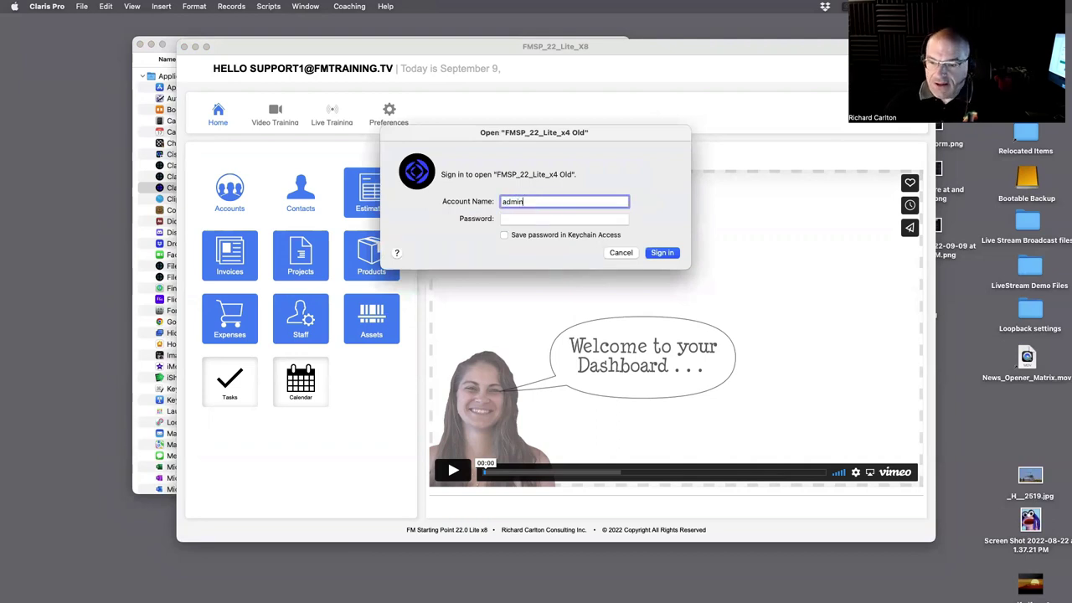
pyautogui.press('Tab')
pyautogui.write('••••')
pyautogui.press('Return')
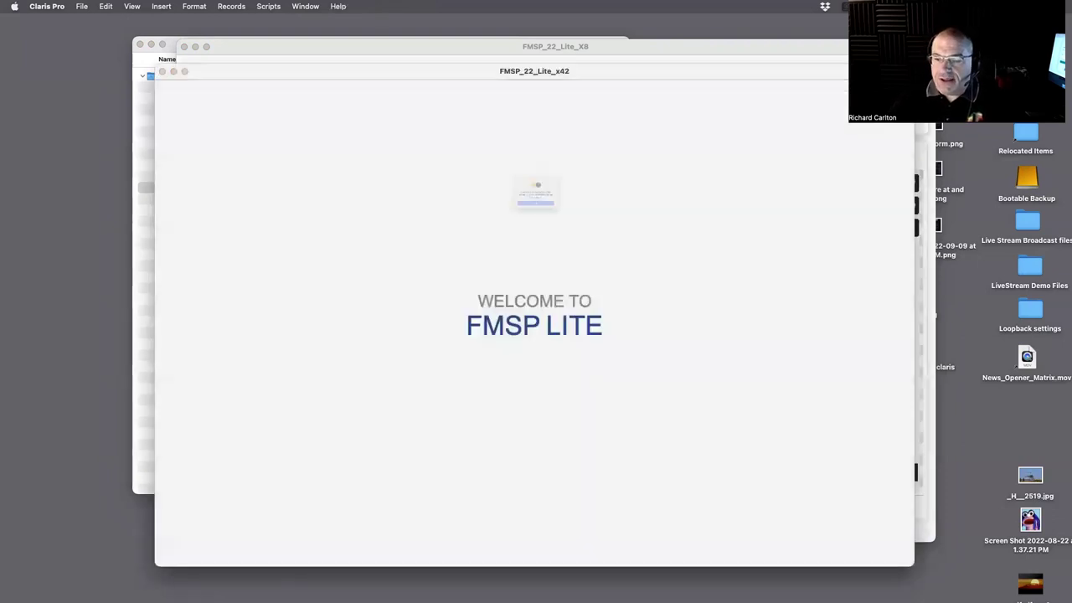
# Dismiss the sharing alert, close the FMSP_22_Lite_x8 window, and shift the x42 window left
pyautogui.press('Return')
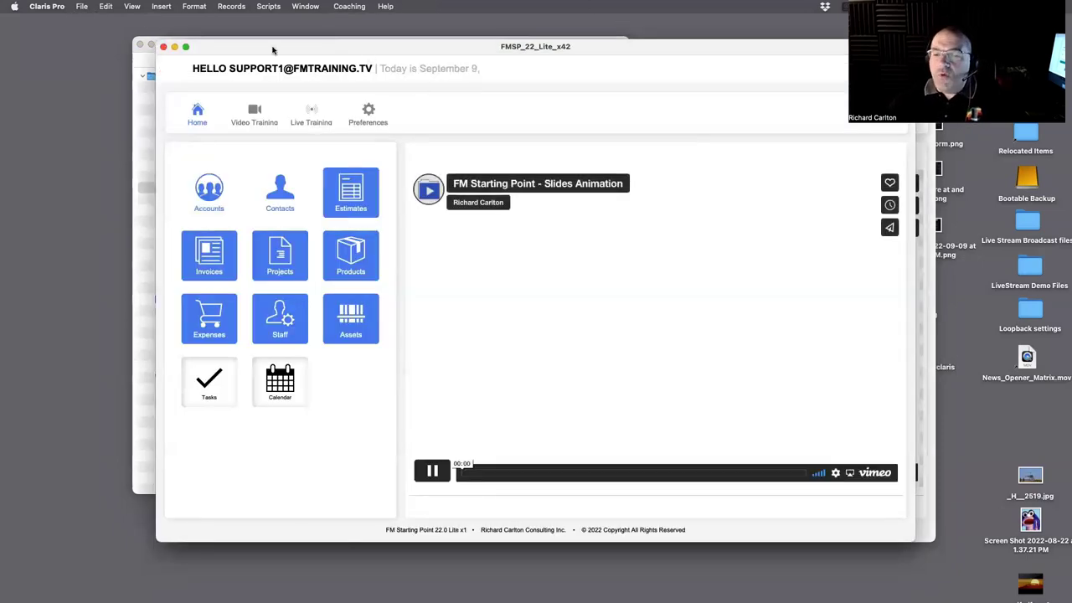
pyautogui.moveTo(407, 49); pyautogui.dragTo(260, 35)
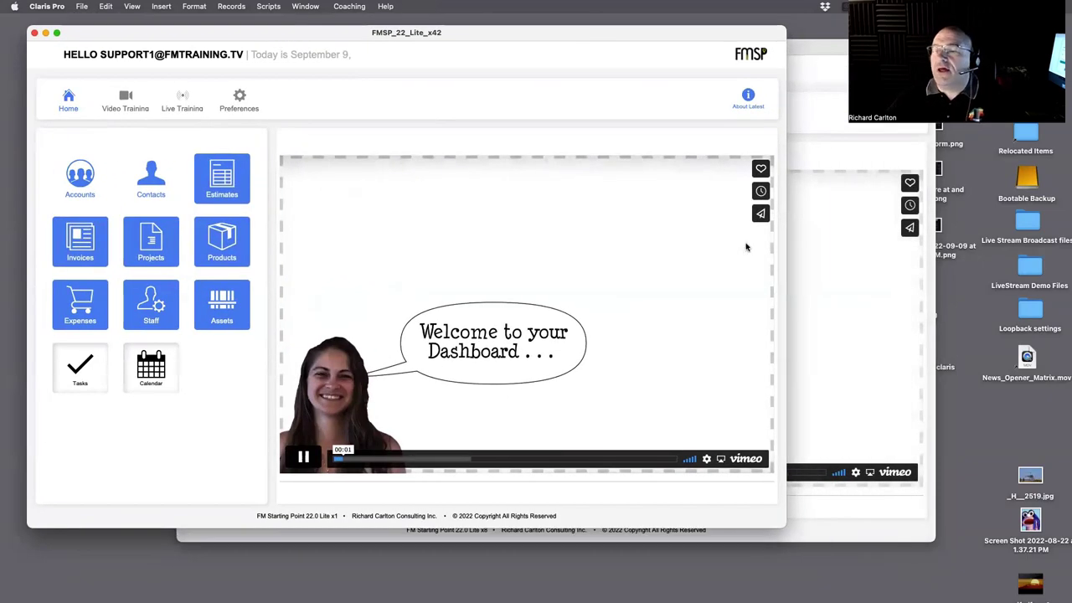
pyautogui.moveTo(667, 67); pyautogui.dragTo(871, 247)
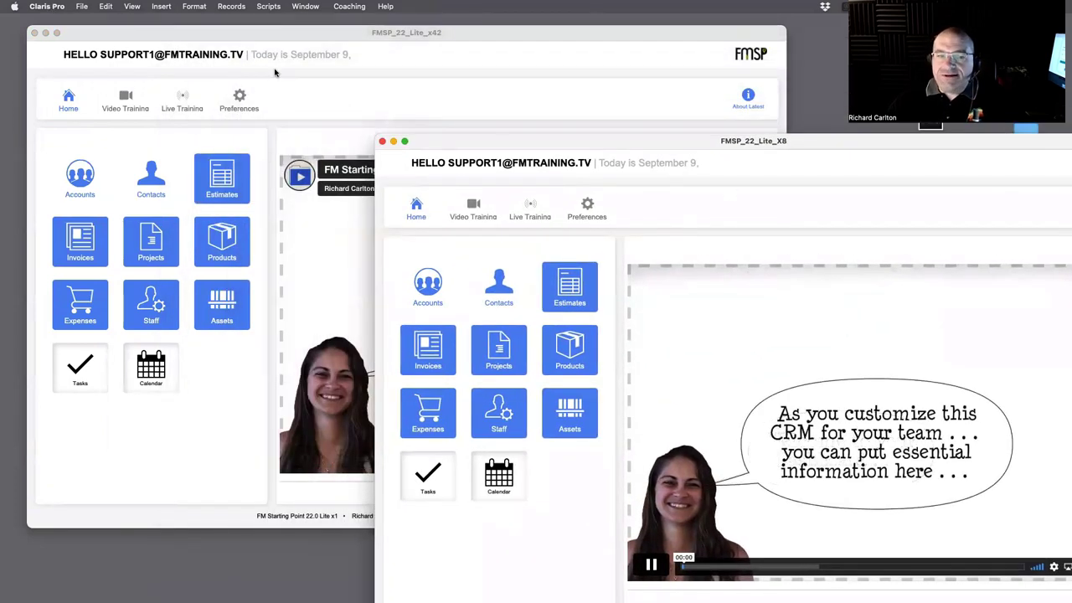
pyautogui.click(129, 6)
pyautogui.click(803, 194)
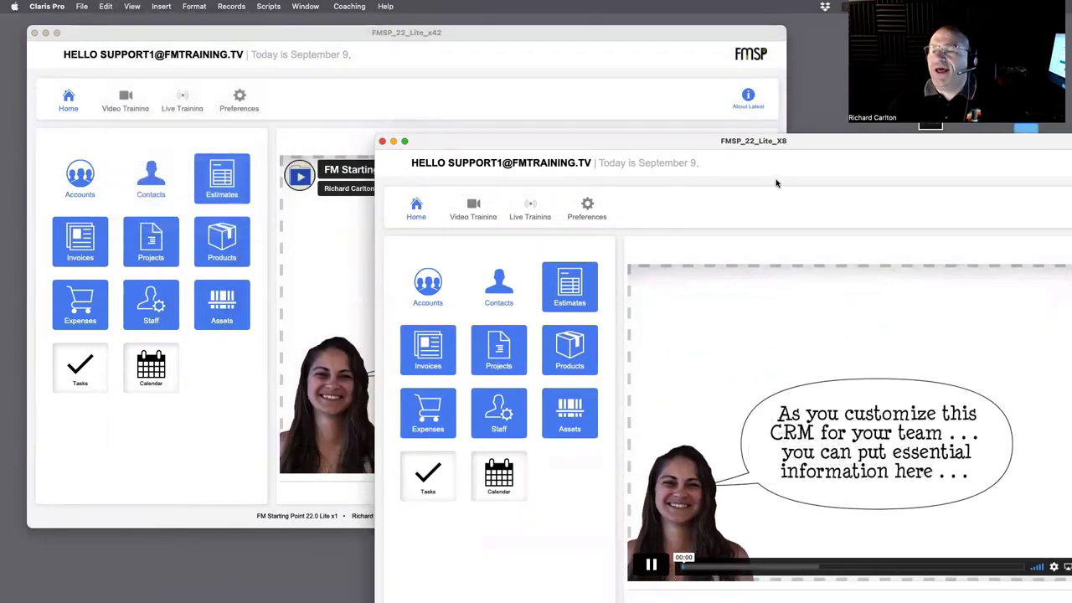
pyautogui.press('super+w')
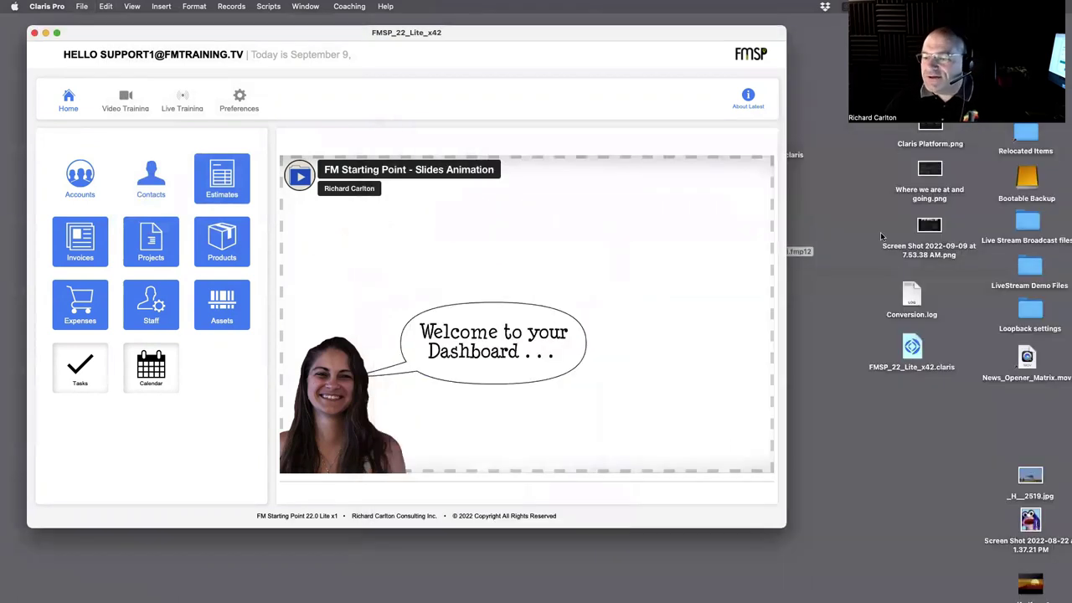
pyautogui.moveTo(660, 42); pyautogui.dragTo(569, 38)
# Open FMSP_22_Lite_x4 Old.fmp12 with FileMaker Pro and sign in with the account credentials
pyautogui.rightClick(768, 235)
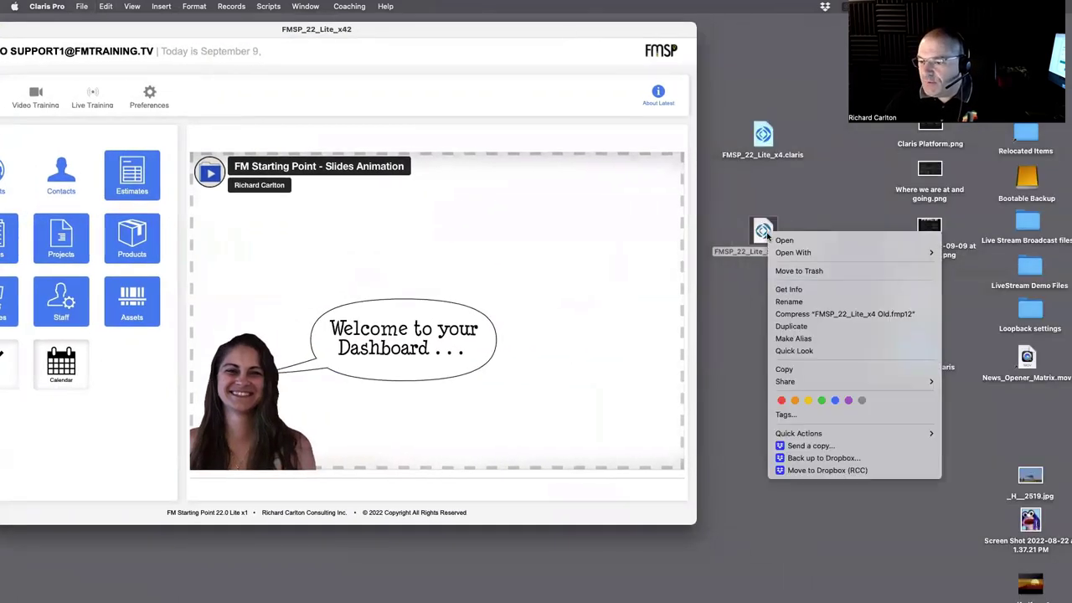
pyautogui.moveTo(931, 254)
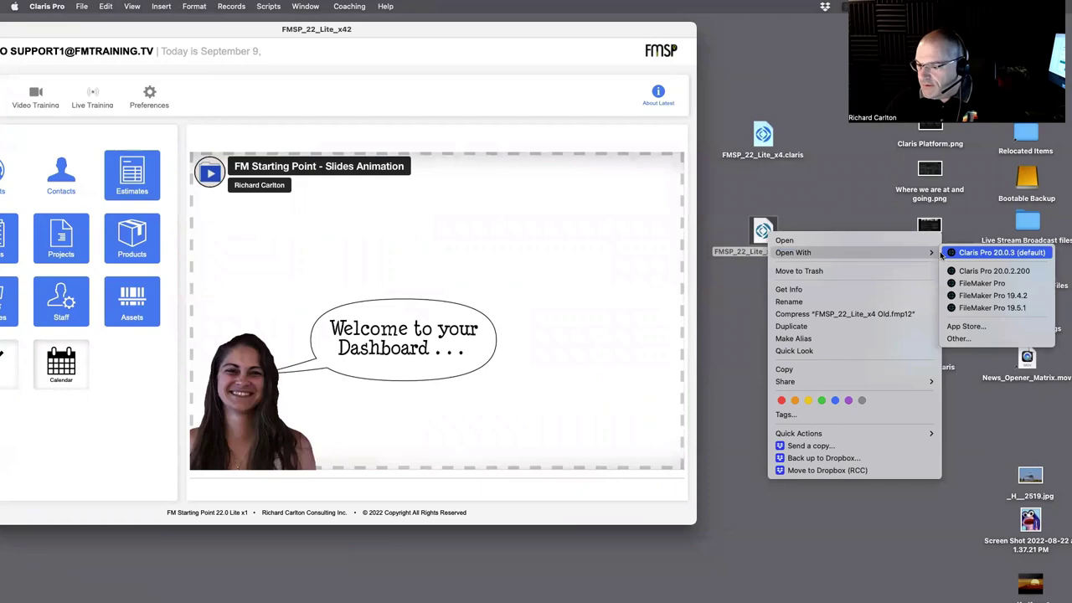
pyautogui.click(989, 309)
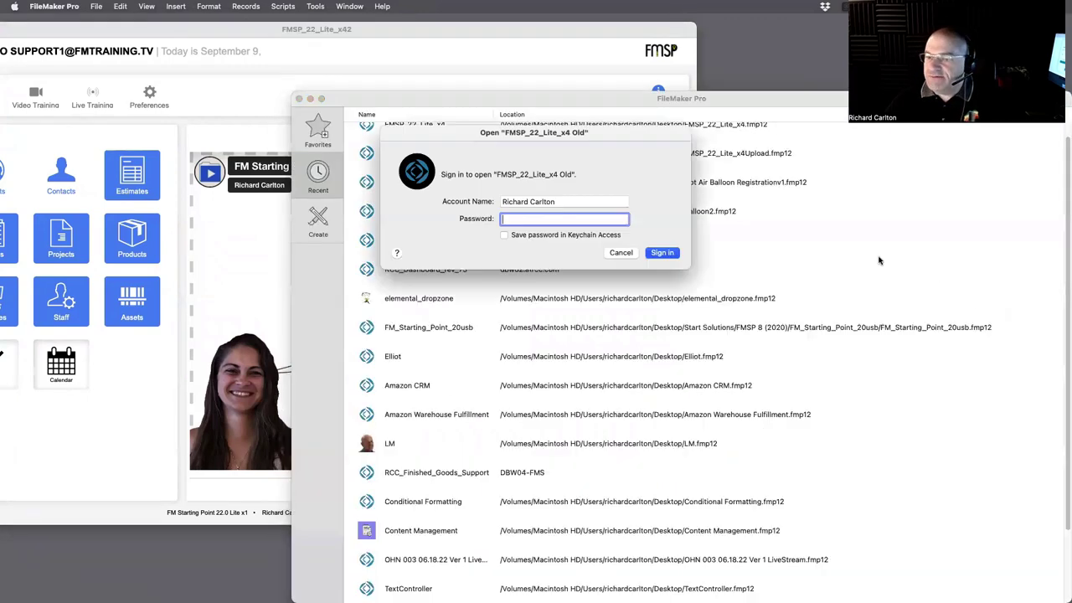
pyautogui.hotkey('shift', 'Tab')
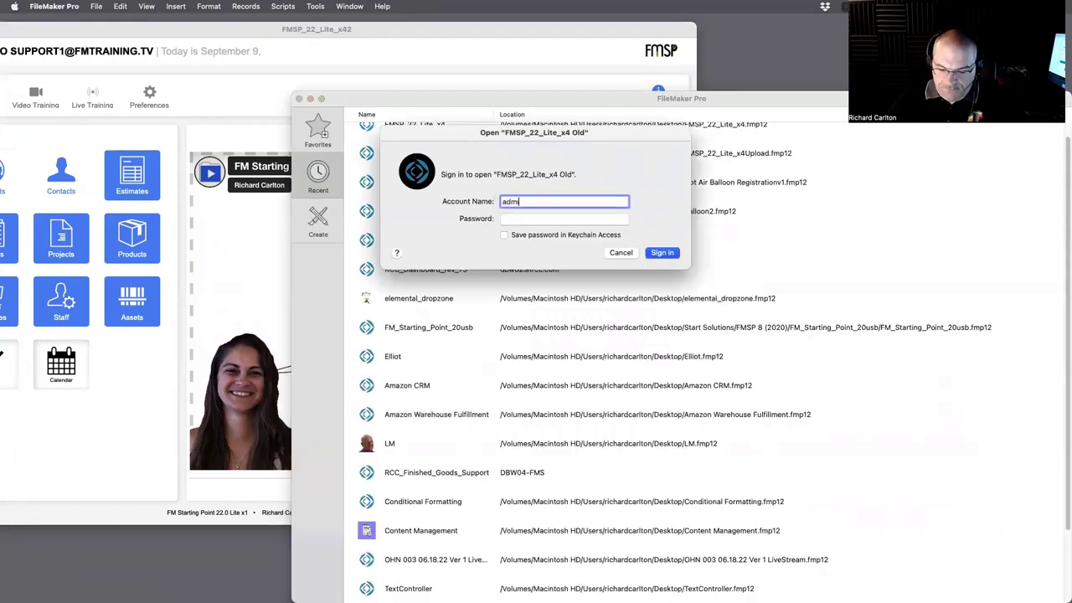
pyautogui.press('Tab')
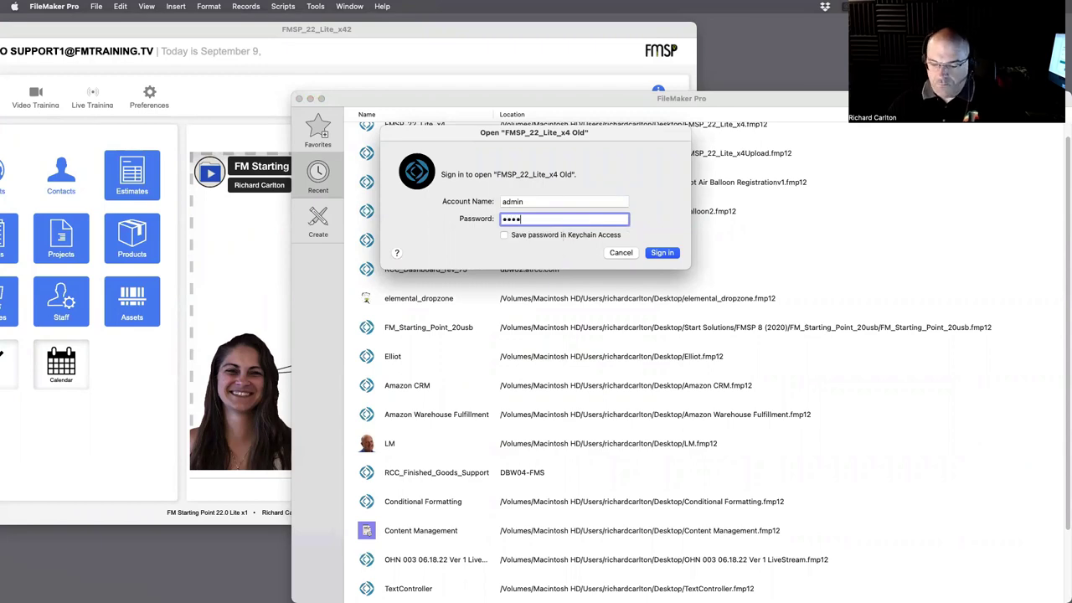
pyautogui.press('Return')
# Move the old file's window right, browse the FileMaker Pro menus, and bring the x42 window forward
pyautogui.moveTo(500, 72); pyautogui.dragTo(700, 77)
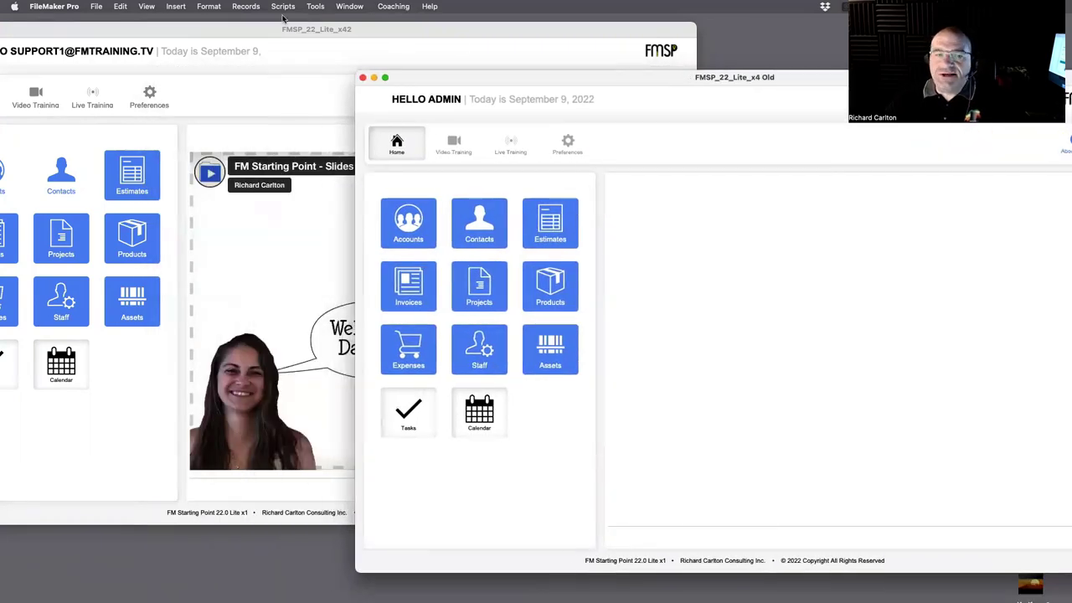
pyautogui.click(75, 7)
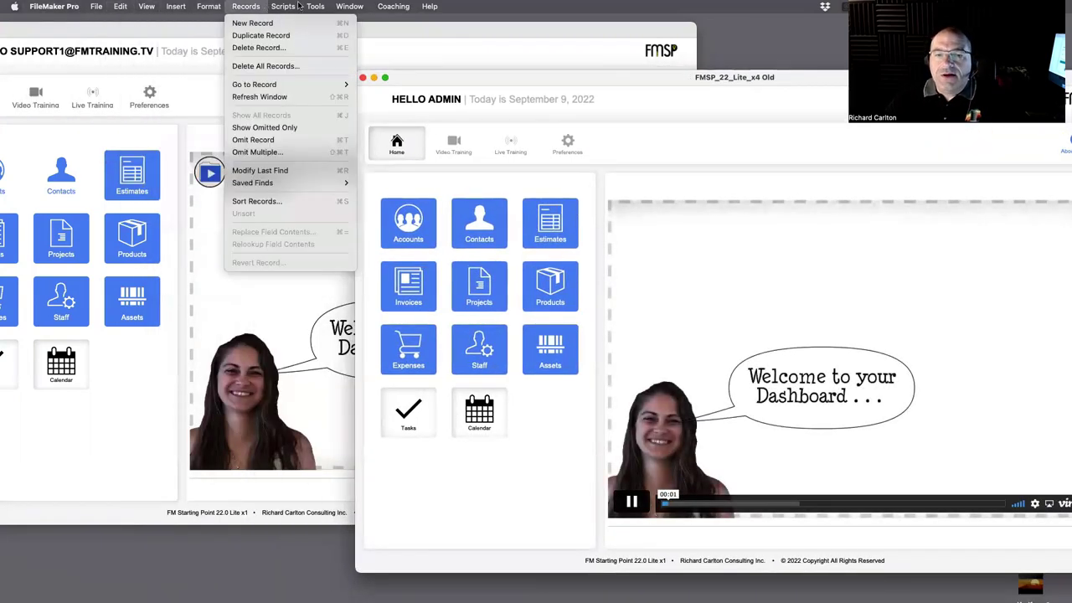
pyautogui.moveTo(421, 6)
pyautogui.moveTo(79, 6)
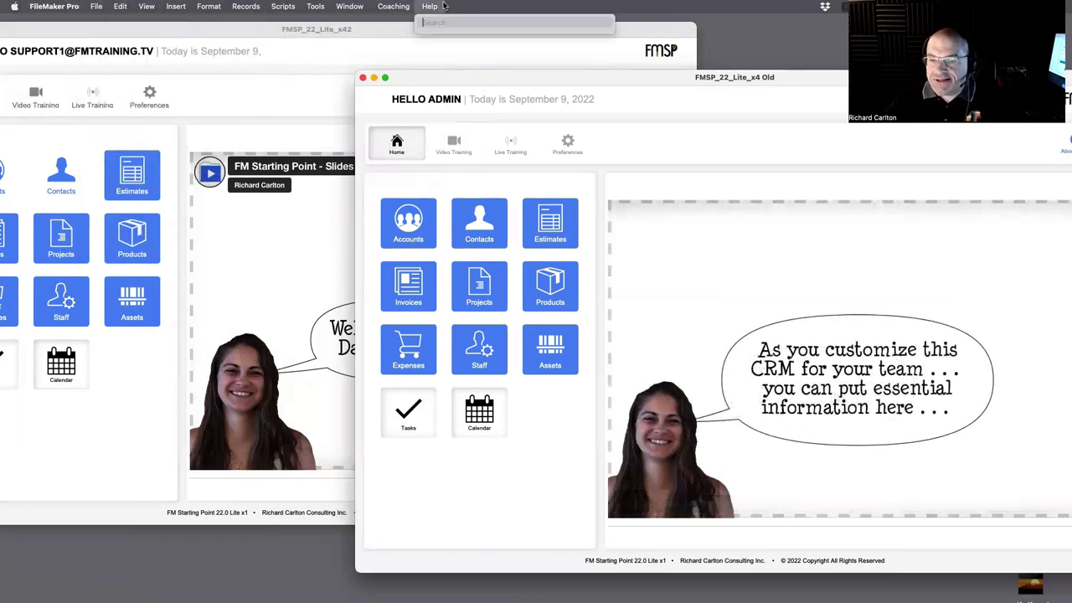
pyautogui.click(307, 46)
pyautogui.click(308, 35)
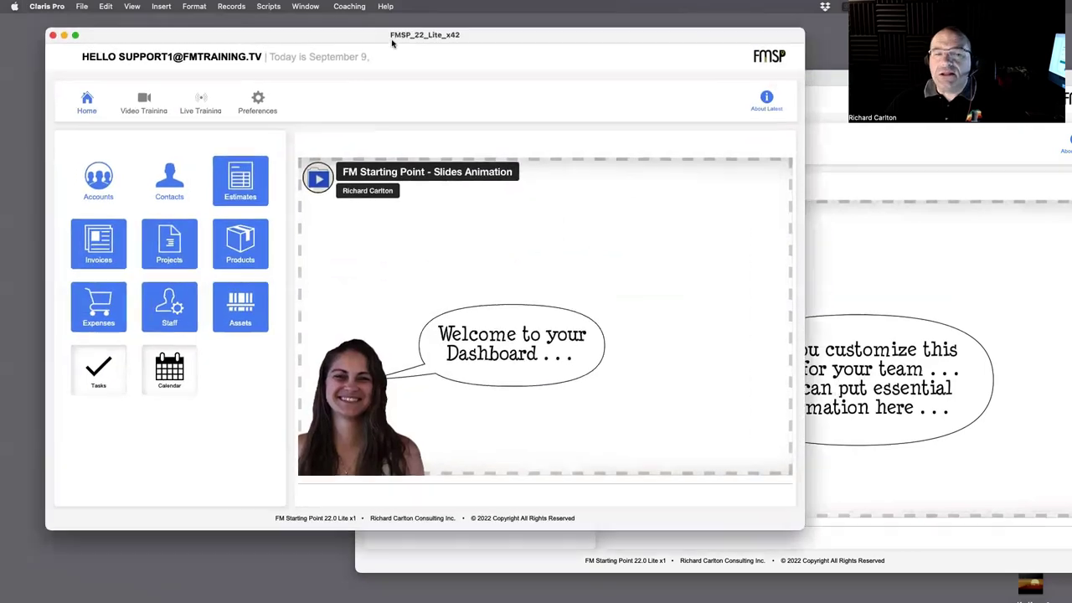
# Open and close the Claris Pro preferences without changes, and glance at the coaching options
pyautogui.click(47, 6)
pyautogui.moveTo(82, 6)
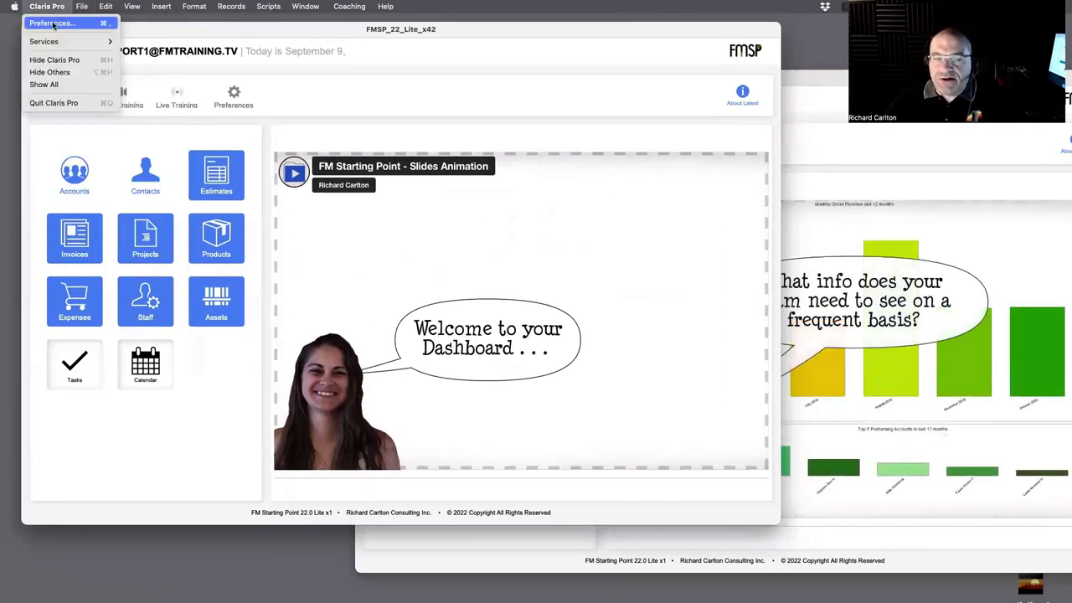
pyautogui.click(38, 24)
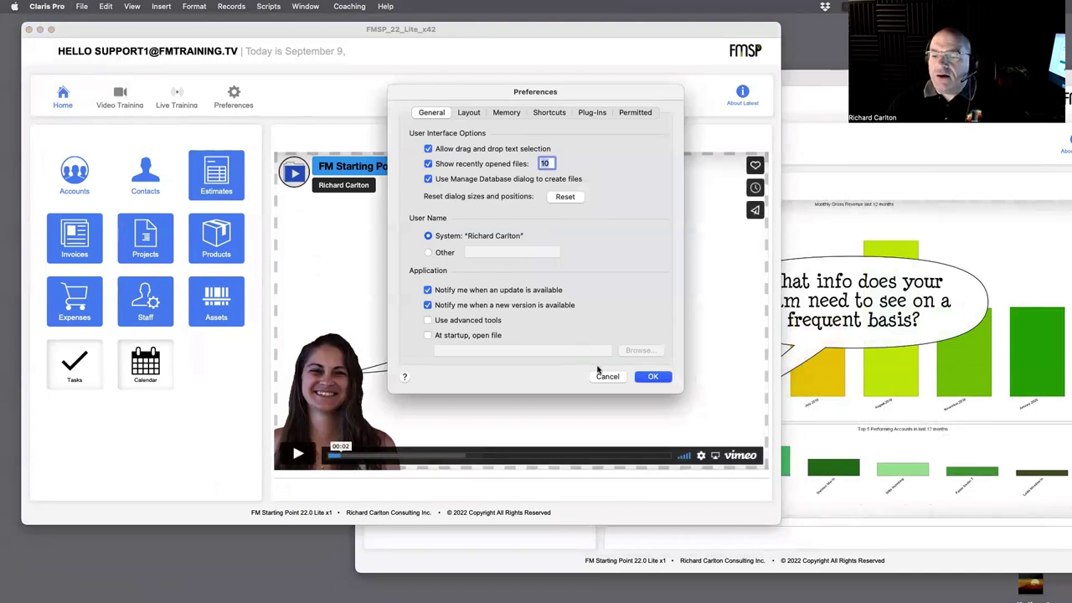
pyautogui.click(604, 376)
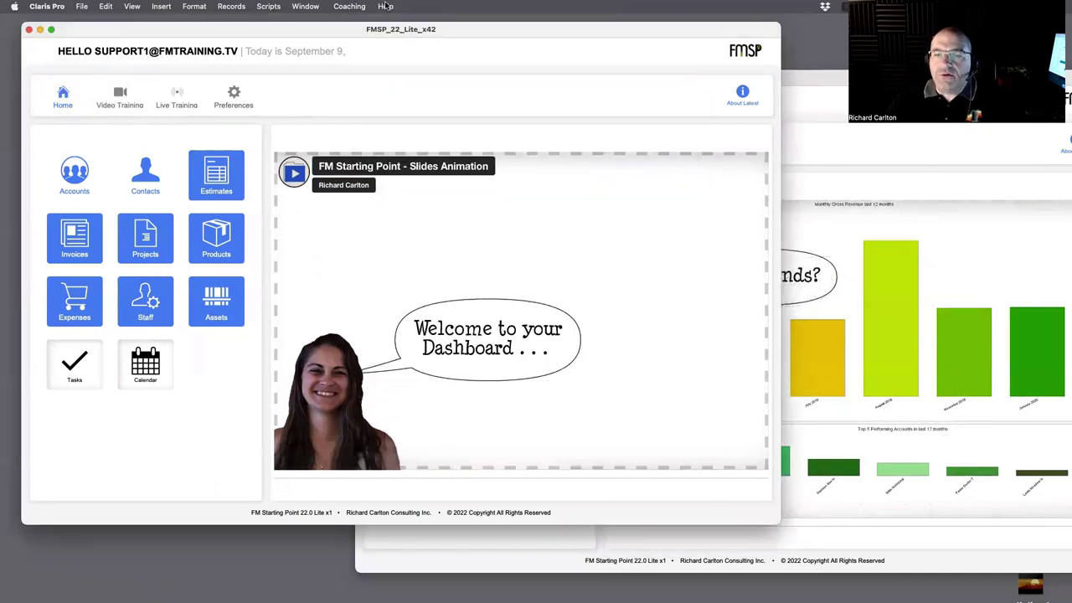
pyautogui.click(349, 5)
pyautogui.click(350, 6)
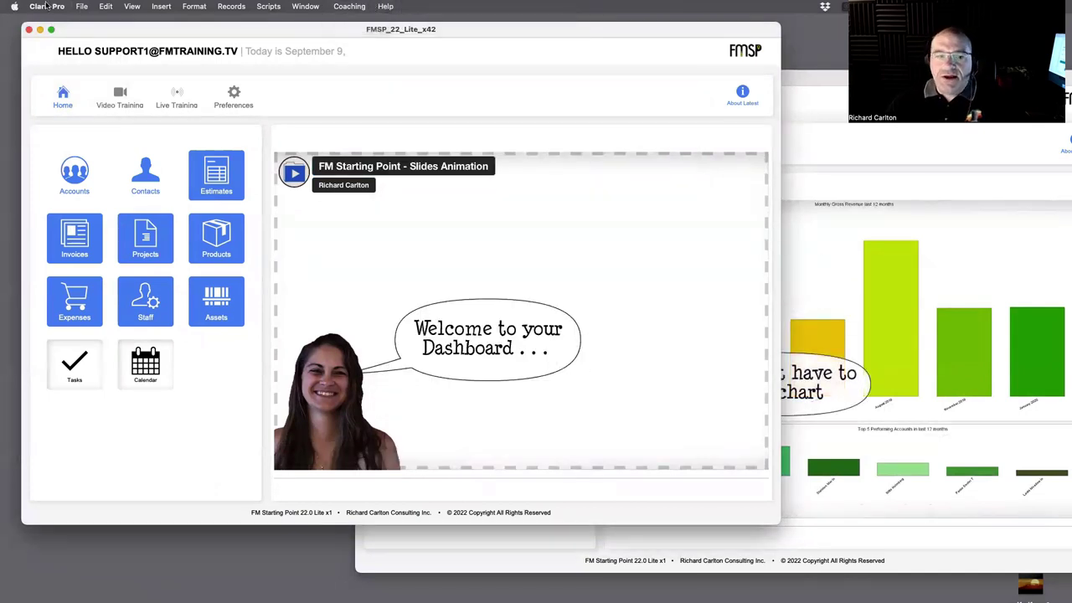
# Quit Claris Pro, then relaunch Claris Pro 40.0.1.26 from the Applications folder
pyautogui.click(48, 6)
pyautogui.moveTo(6, 6)
pyautogui.moveTo(48, 6)
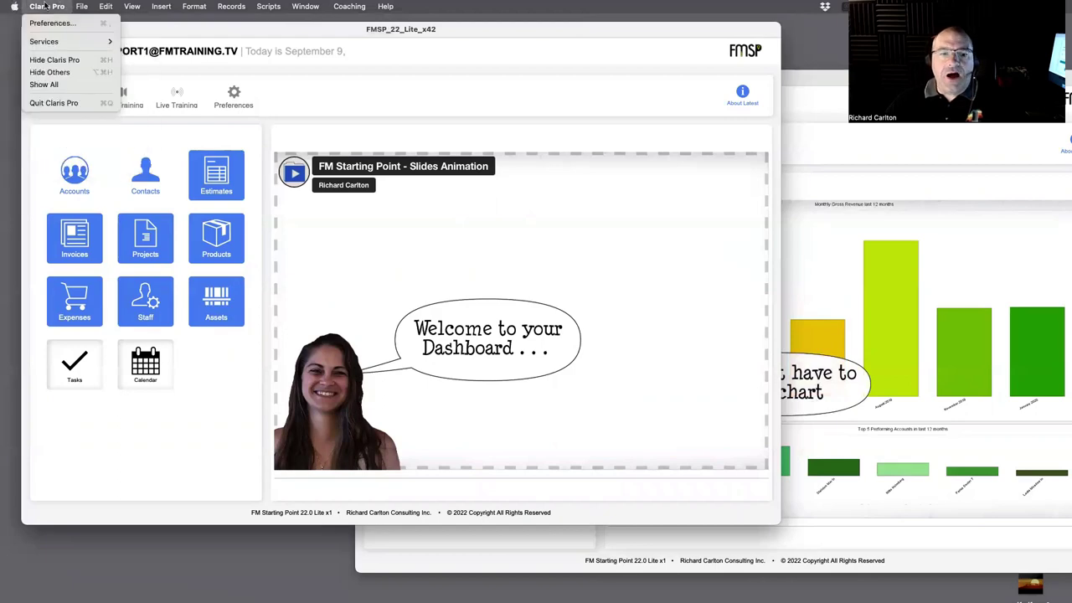
pyautogui.click(70, 102)
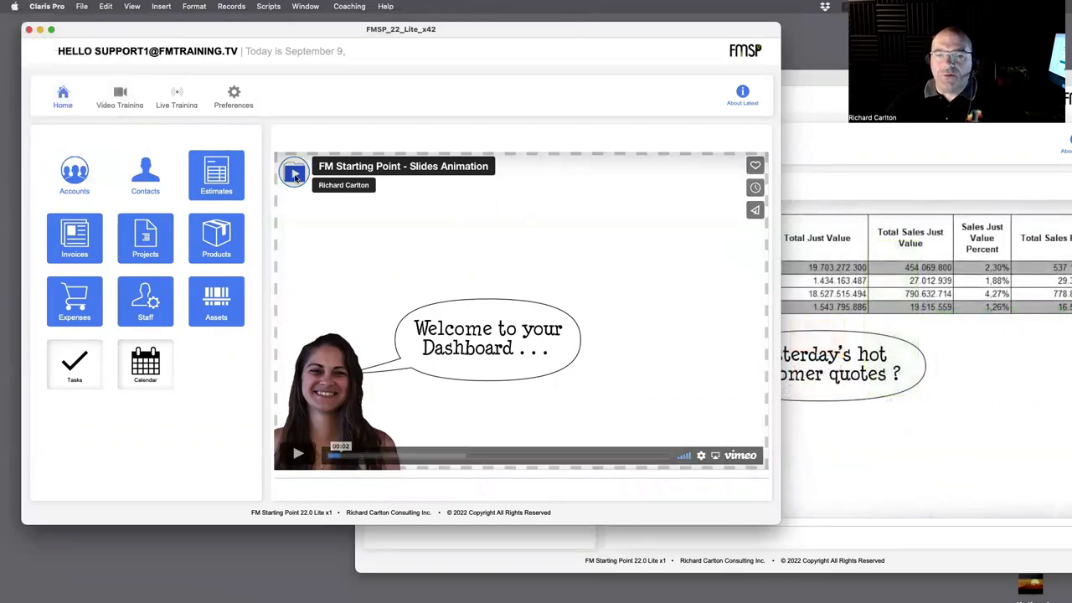
pyautogui.doubleClick(224, 190)
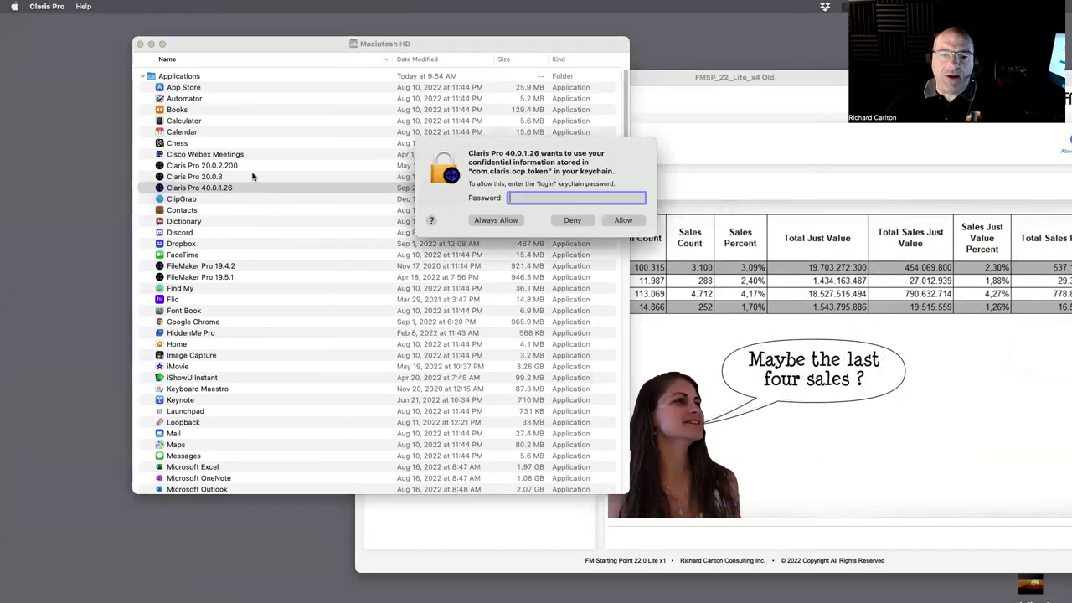
# Decline the keychain prompt and show About Claris Pro, confirming version 40.0.1.26
pyautogui.click(572, 219)
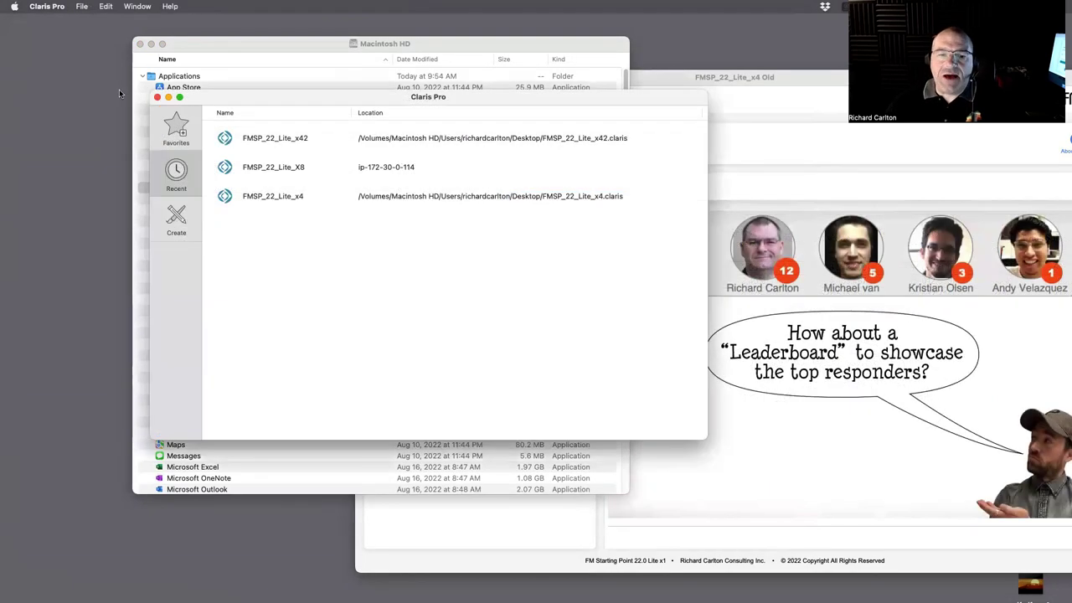
pyautogui.click(52, 6)
pyautogui.click(57, 22)
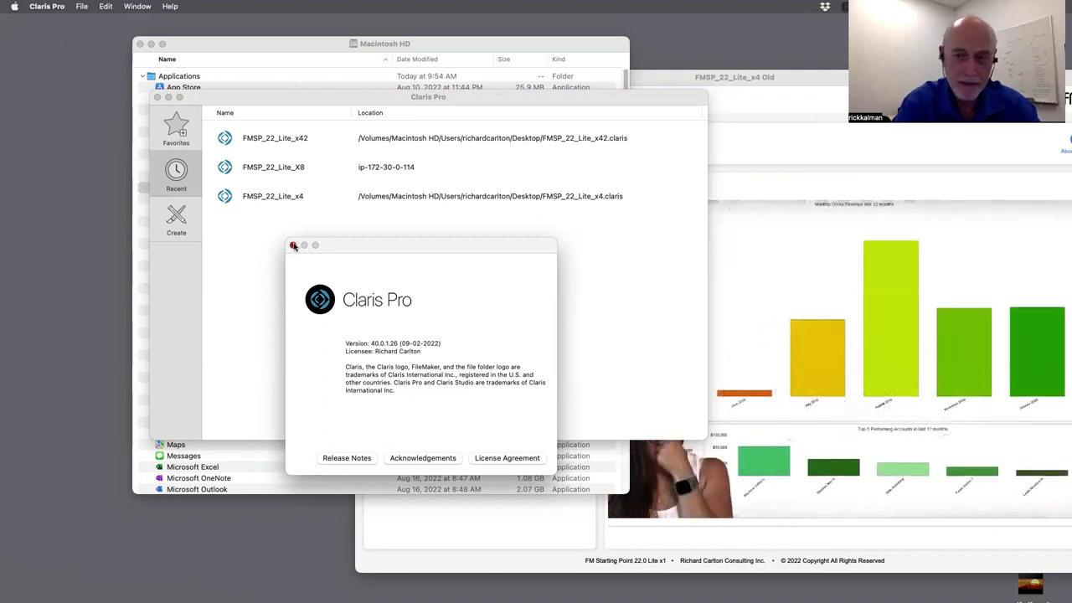
# Close the About window, shift the recent-files launcher left, then reopen and close About
pyautogui.click(293, 245)
pyautogui.moveTo(242, 98); pyautogui.dragTo(179, 102)
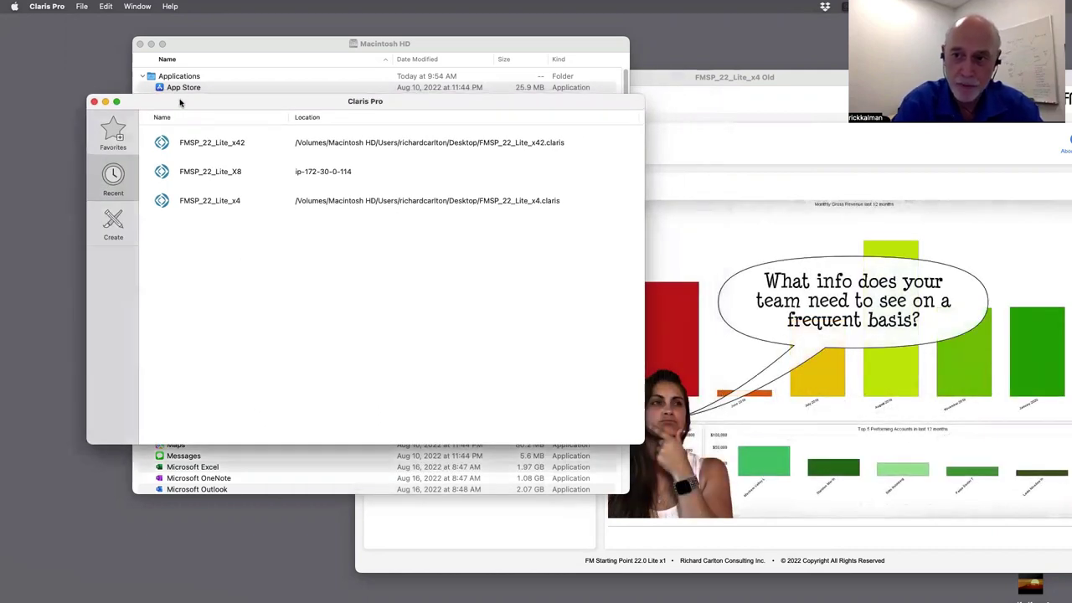
pyautogui.click(47, 6)
pyautogui.click(50, 22)
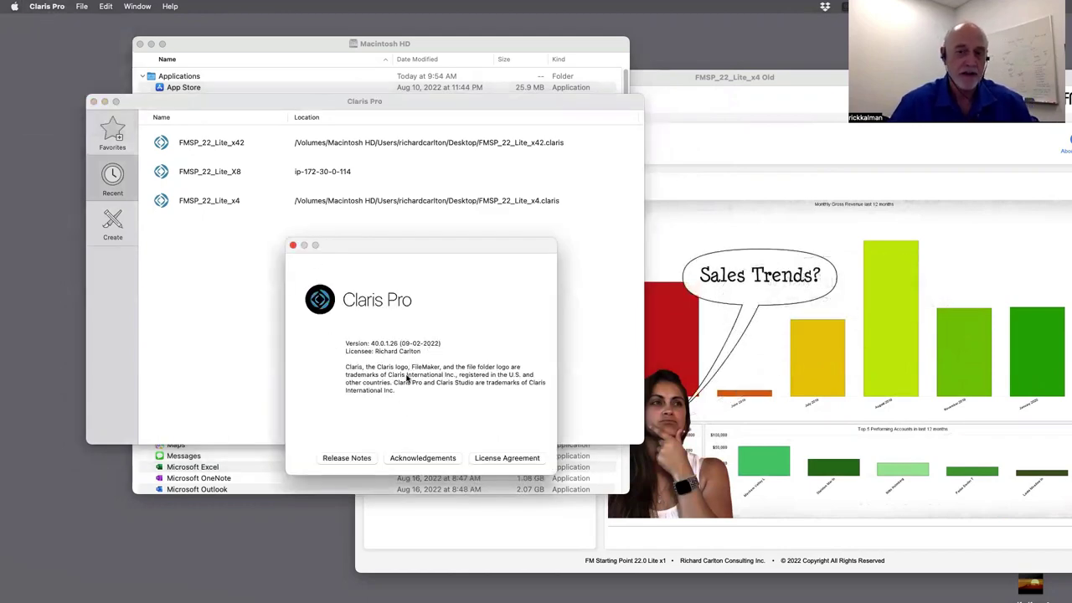
pyautogui.click(294, 246)
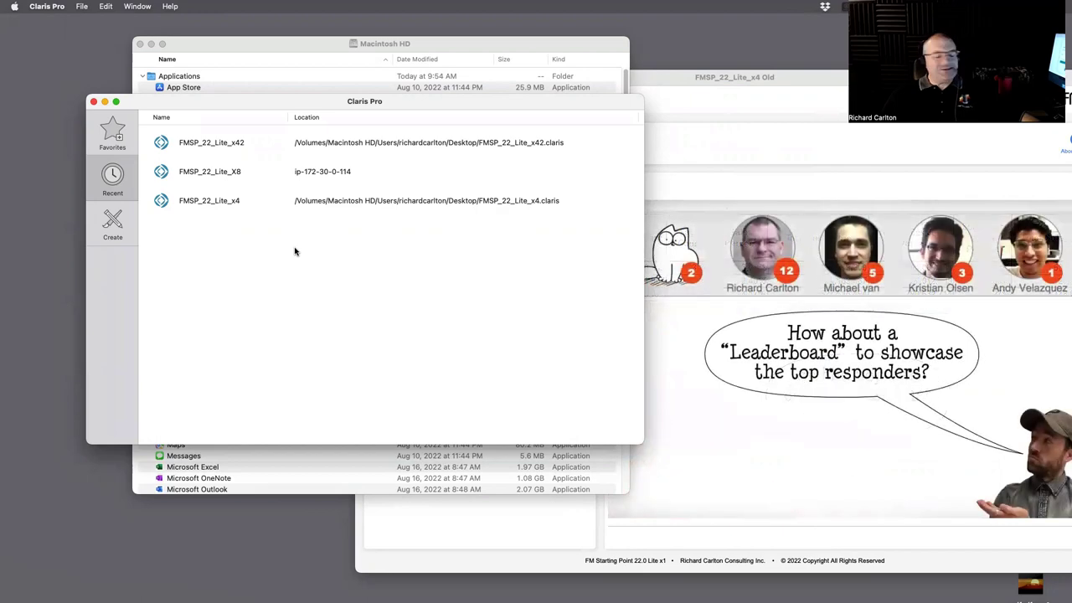
# Close the FMSP_22_Lite_x4 Old window and the recent-files launcher
pyautogui.click(666, 107)
pyautogui.press('super+w')
pyautogui.press('super+w')
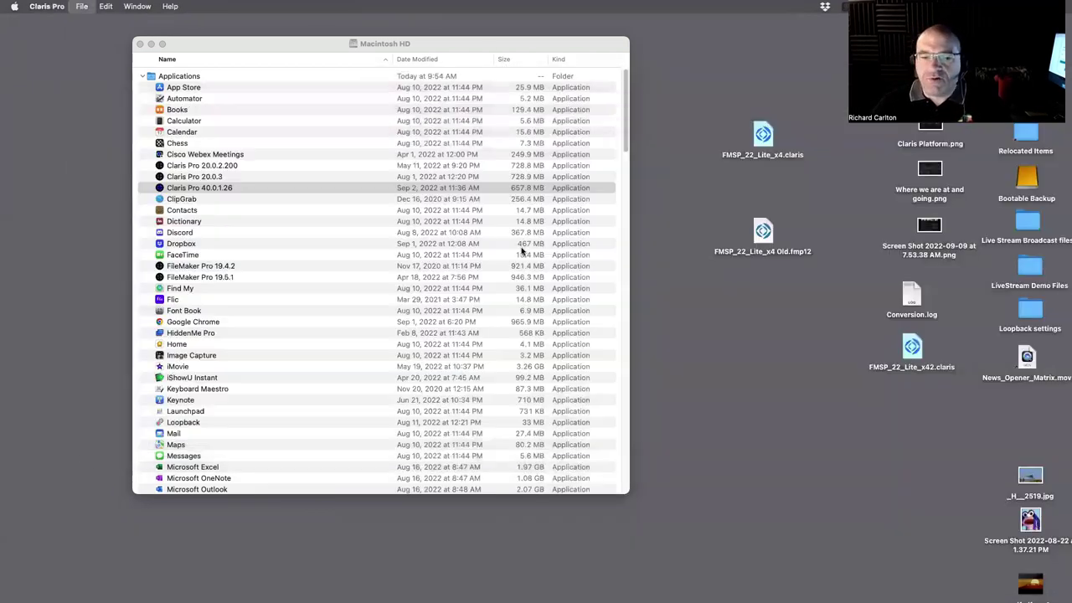
pyautogui.press('super+w')
# Load claris.com in Safari and dismiss the webinar announcement
pyautogui.click(7, 86)
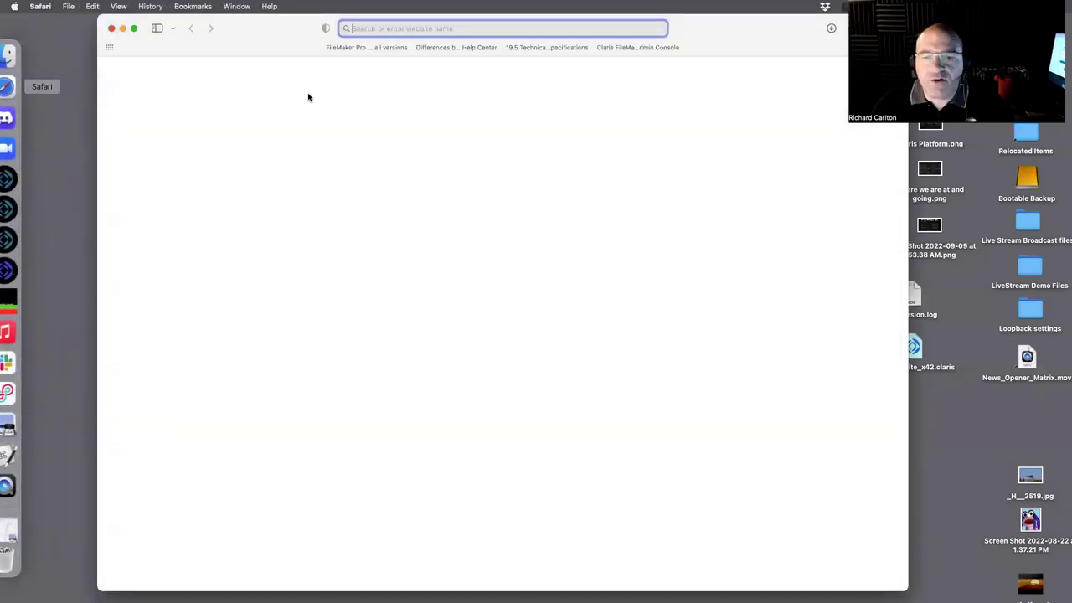
pyautogui.write('claris.co')
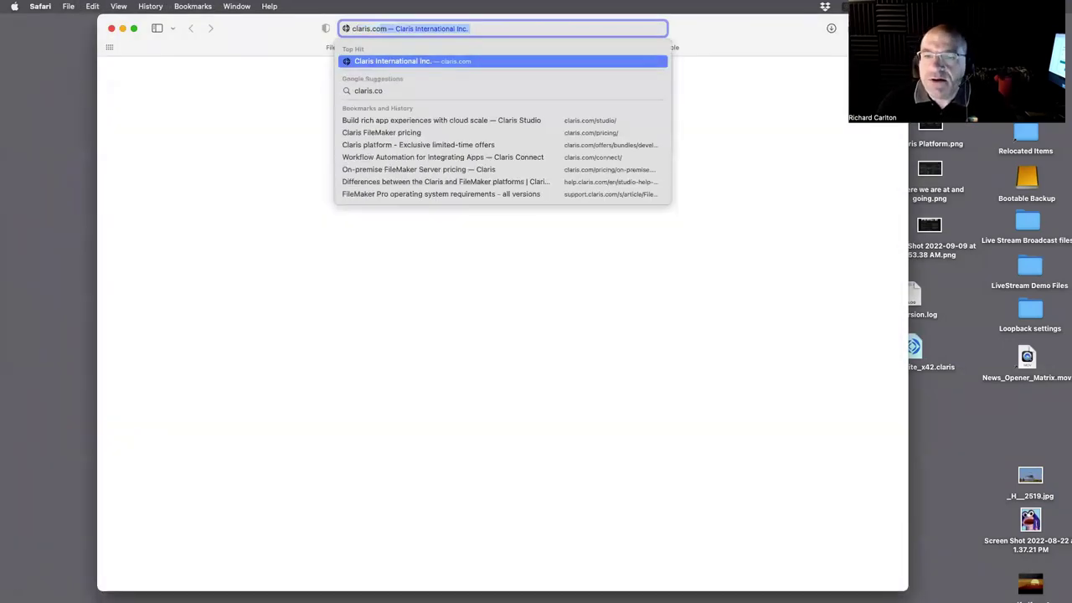
pyautogui.press('Return')
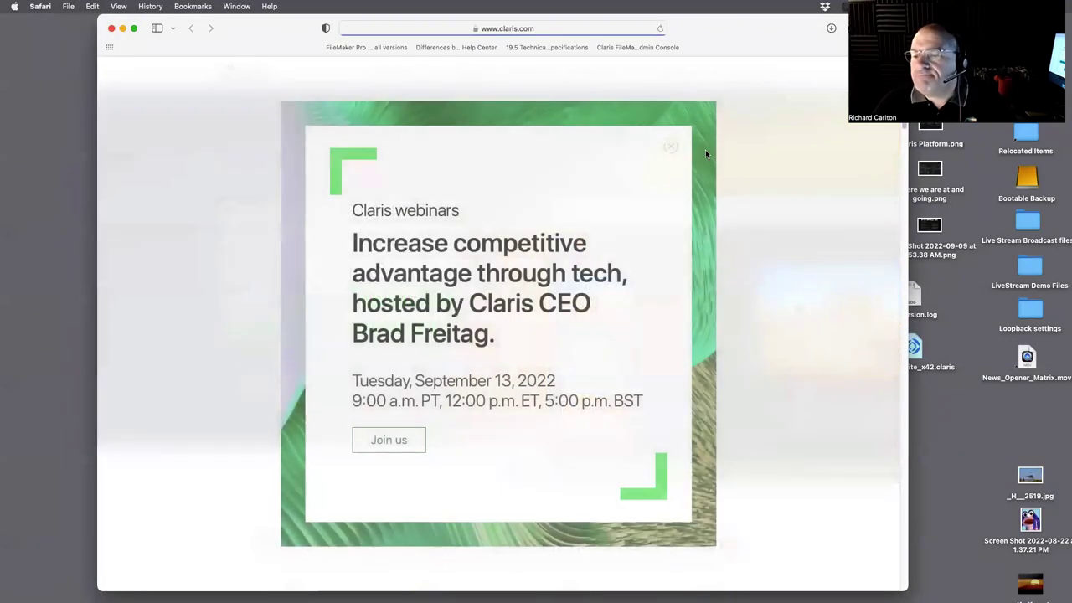
pyautogui.click(670, 147)
pyautogui.moveTo(281, 18); pyautogui.dragTo(208, 18)
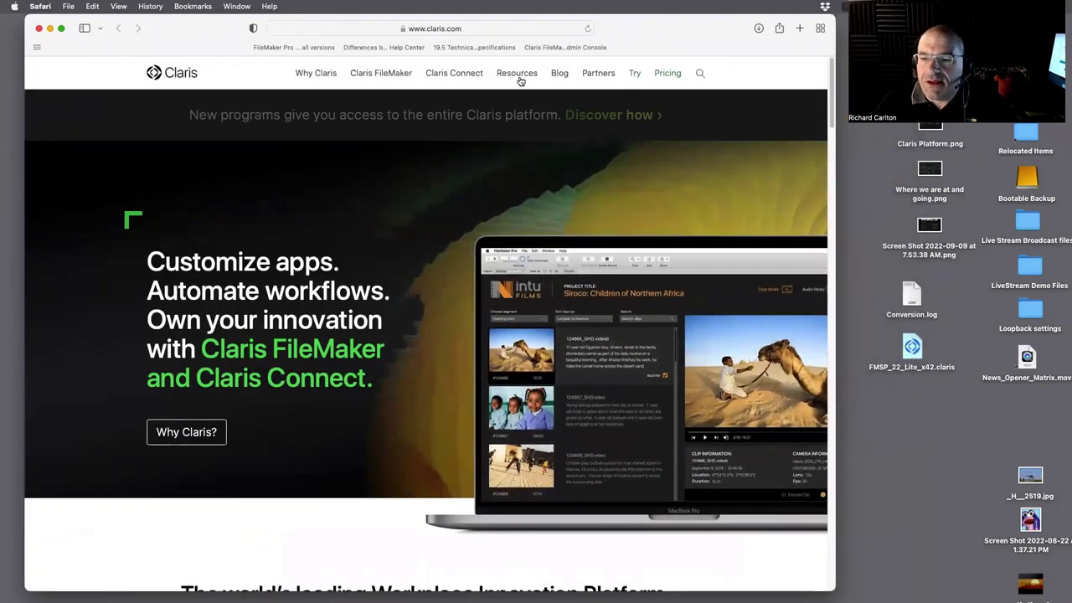
# Open the Pricing page showing Essentials at US$19 and Standard at US$39, down to the footer
pyautogui.click(667, 74)
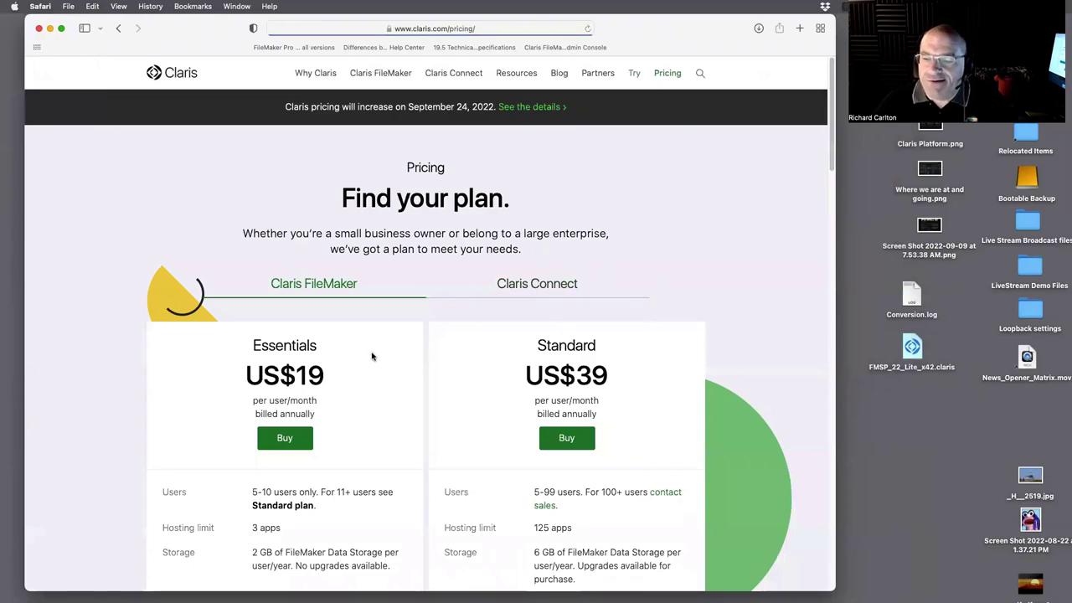
pyautogui.scroll(-10, 486, 363)
pyautogui.scroll(10, 490, 354)
pyautogui.scroll(-15, 491, 355)
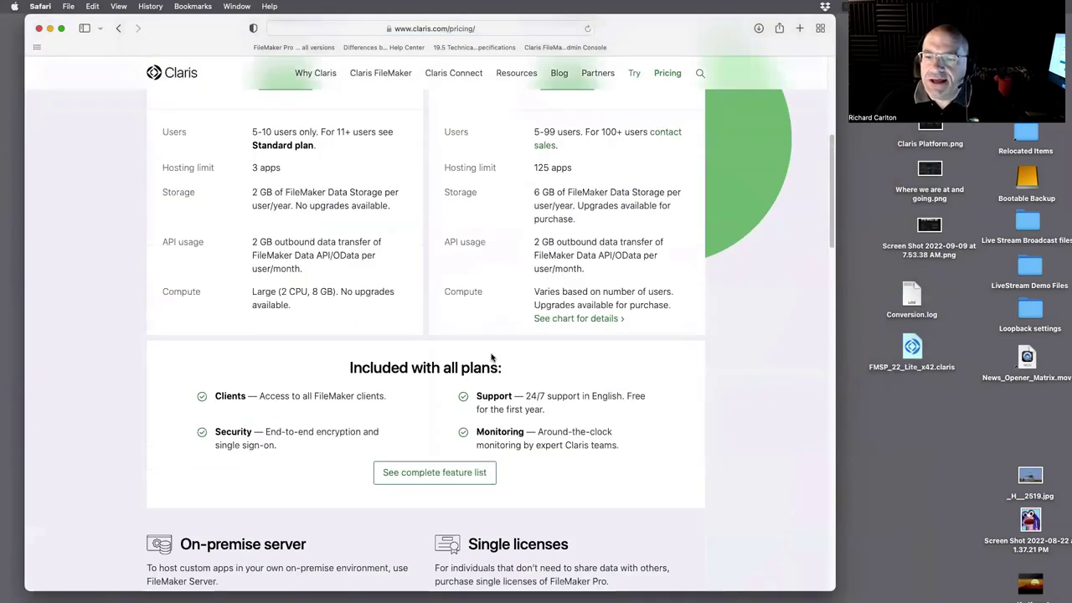
pyautogui.scroll(-10, 397, 385)
pyautogui.scroll(-10, 276, 410)
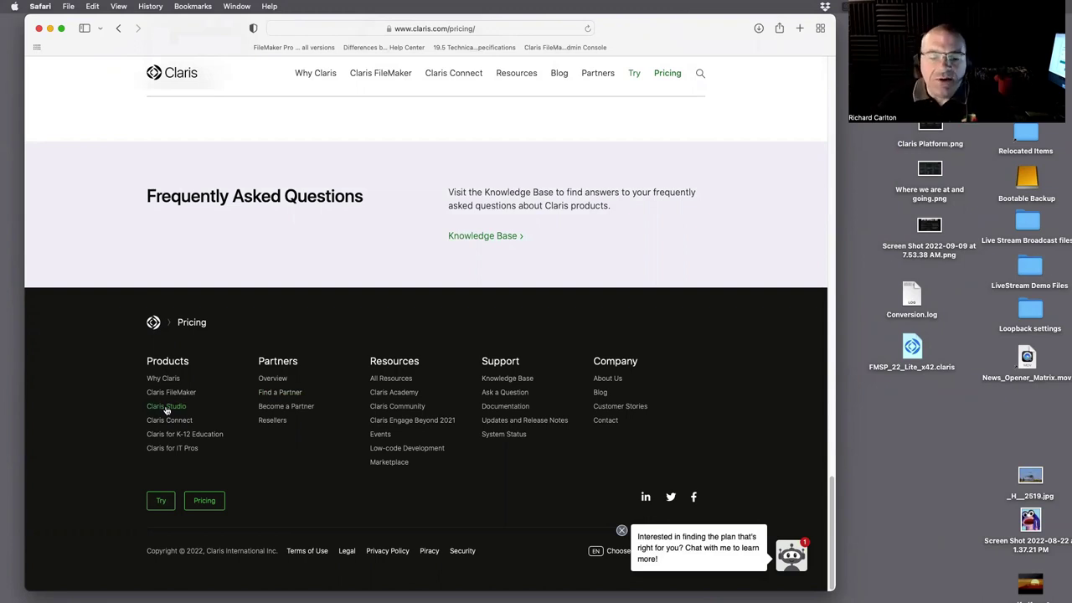
# Browse the Claris Studio page, then go to the Claris Platform Bundle store page
pyautogui.click(163, 408)
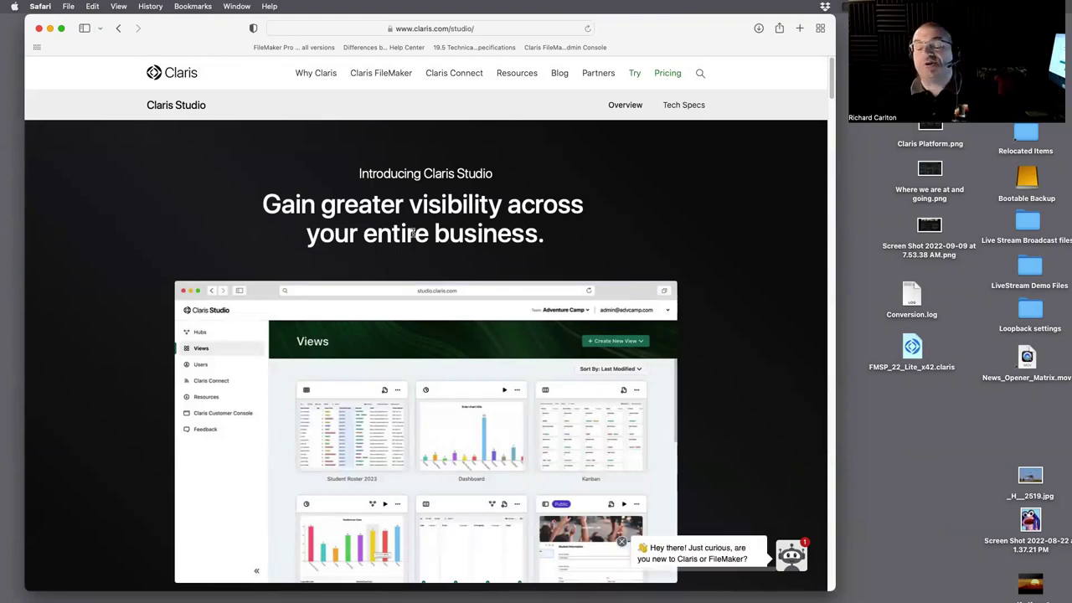
pyautogui.scroll(-20, 297, 303)
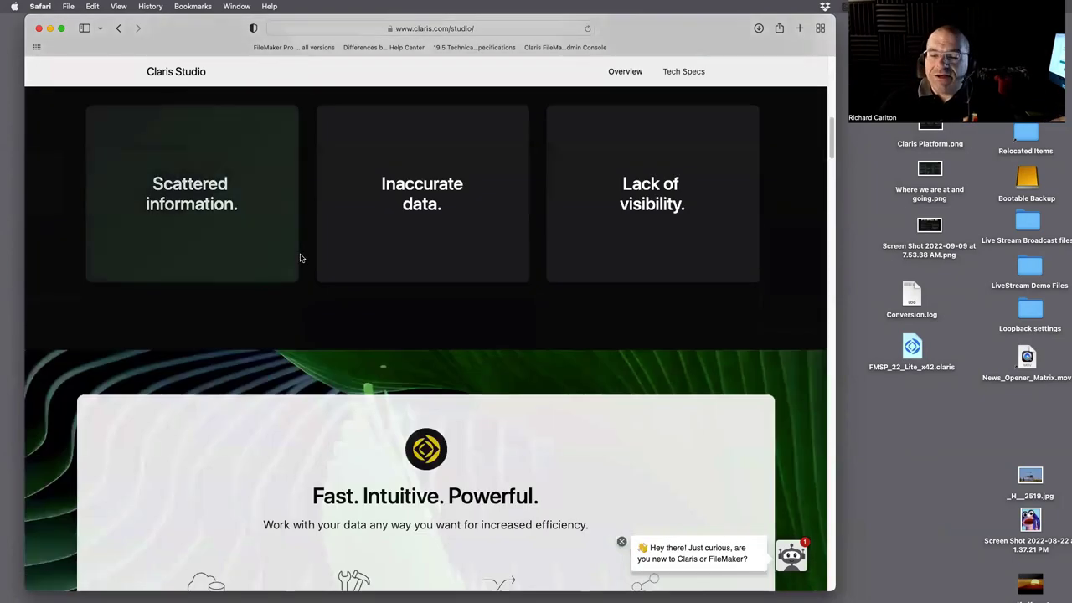
pyautogui.scroll(-15, 307, 267)
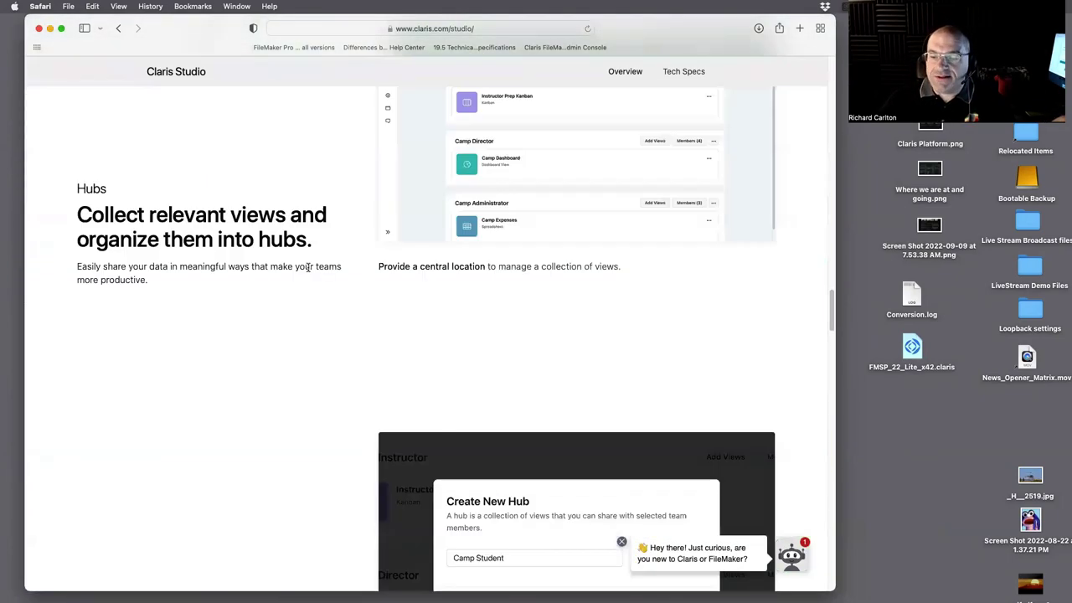
pyautogui.scroll(-20, 288, 307)
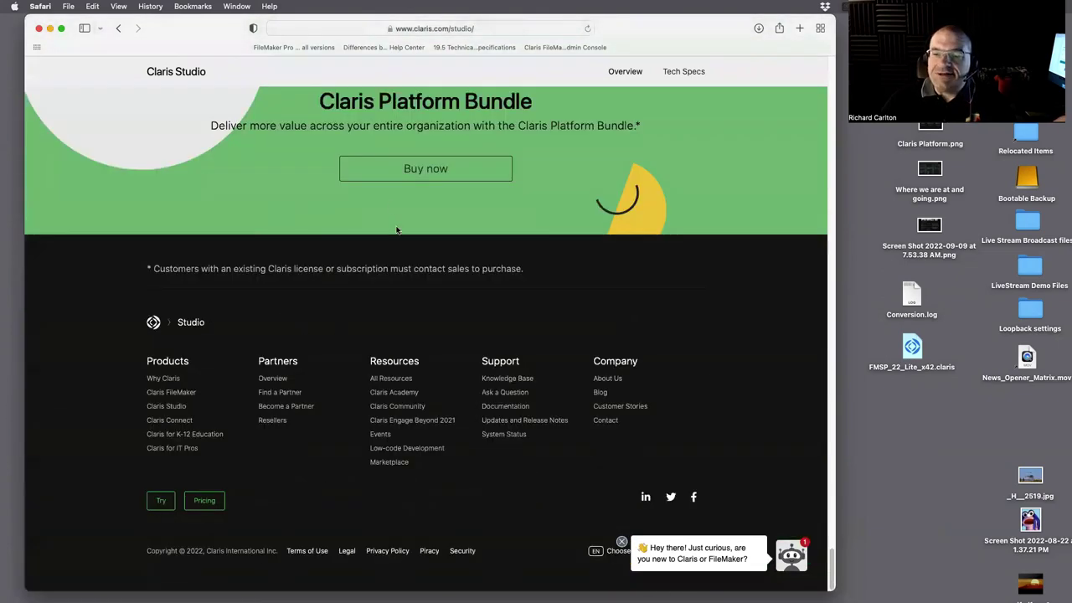
pyautogui.click(429, 176)
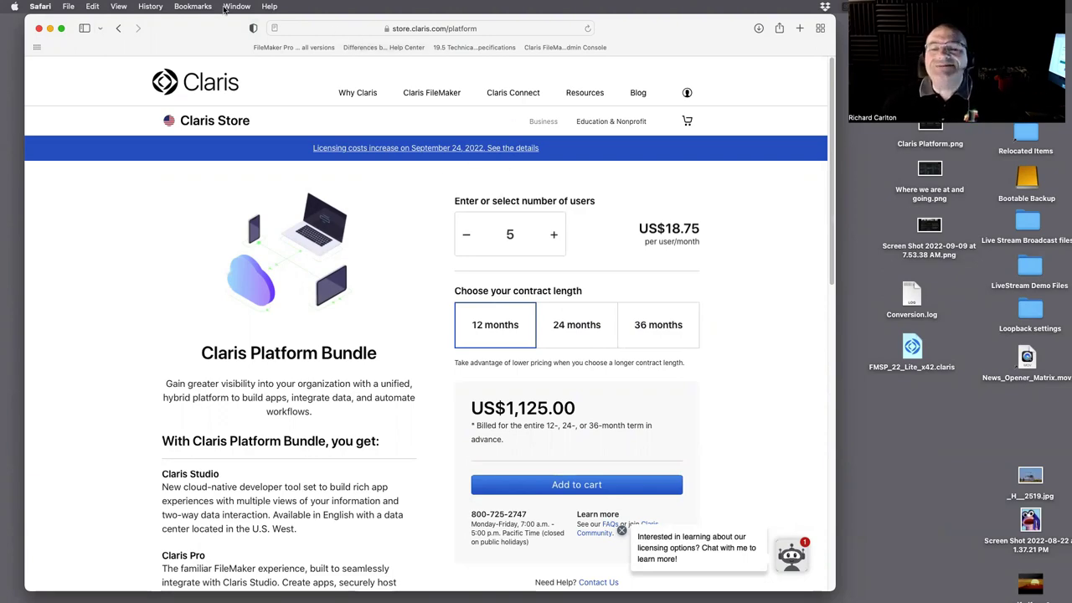
# Move Safari down to reveal the desktop and open Platform Fork.png
pyautogui.moveTo(191, 27); pyautogui.dragTo(252, 463)
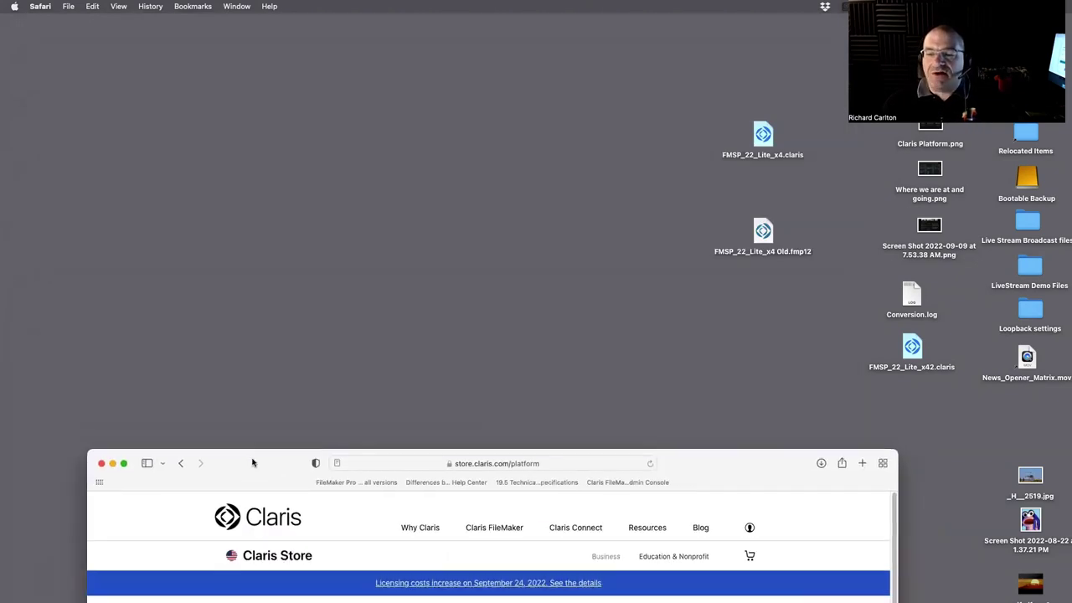
pyautogui.click(831, 310)
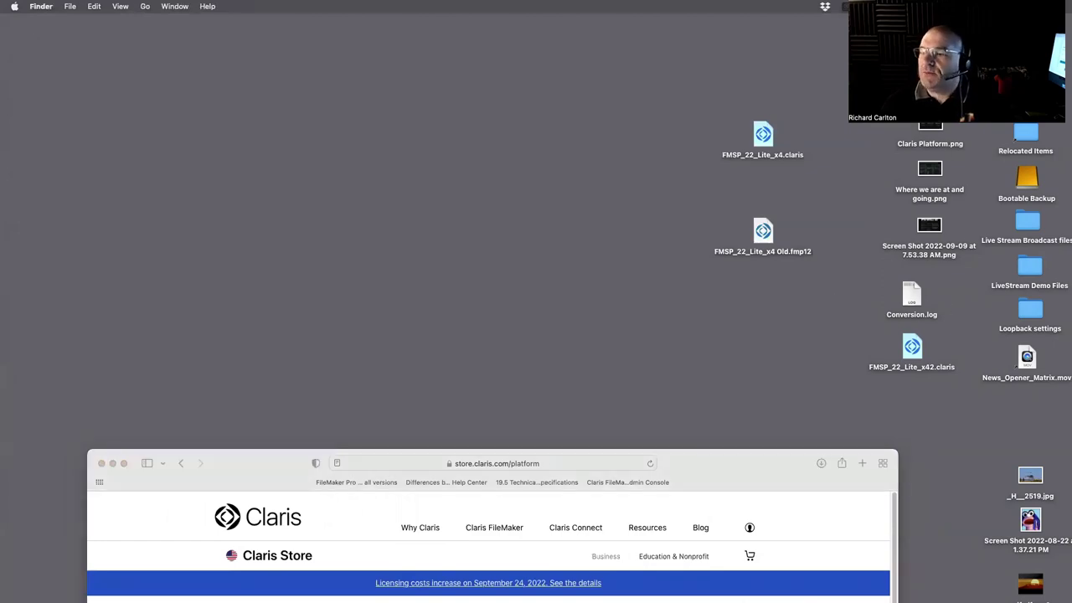
pyautogui.doubleClick(930, 71)
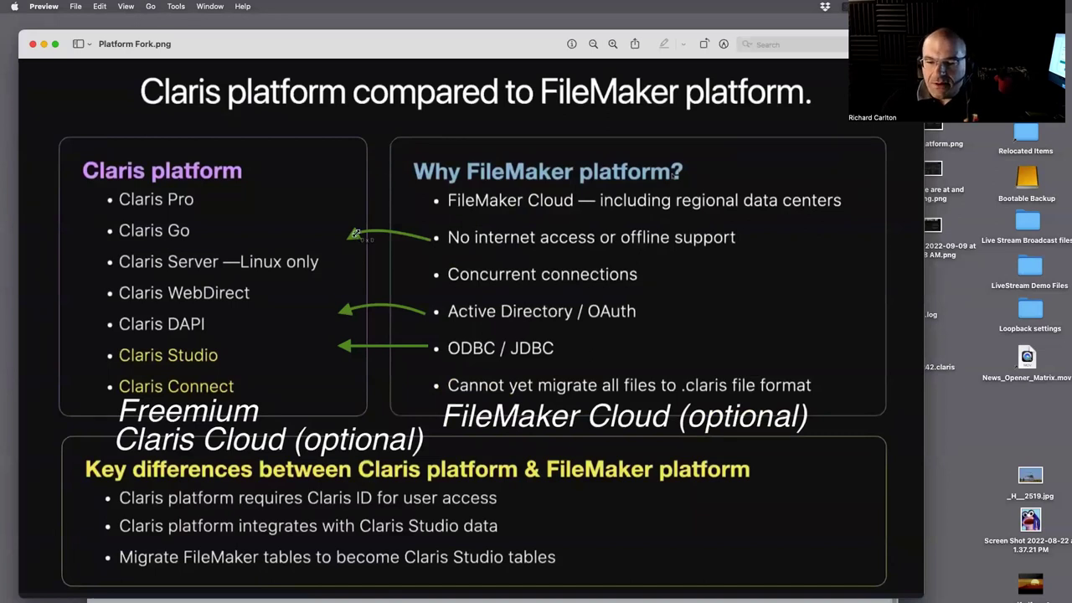
# Outline the 'Why FileMaker platform?' panel on the Platform Fork.png slide
pyautogui.moveTo(384, 119); pyautogui.dragTo(905, 421)
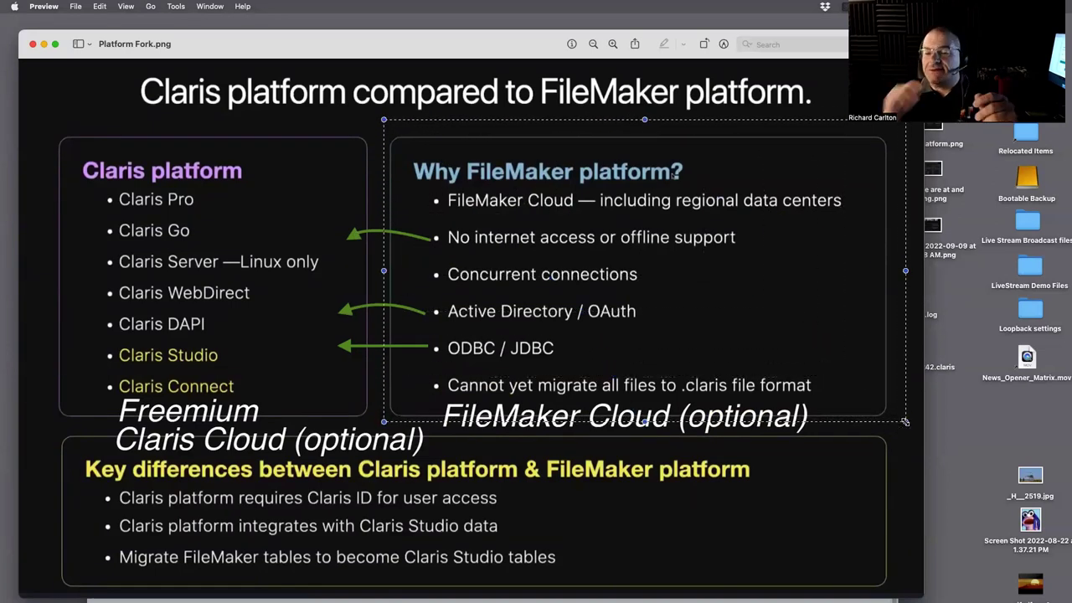
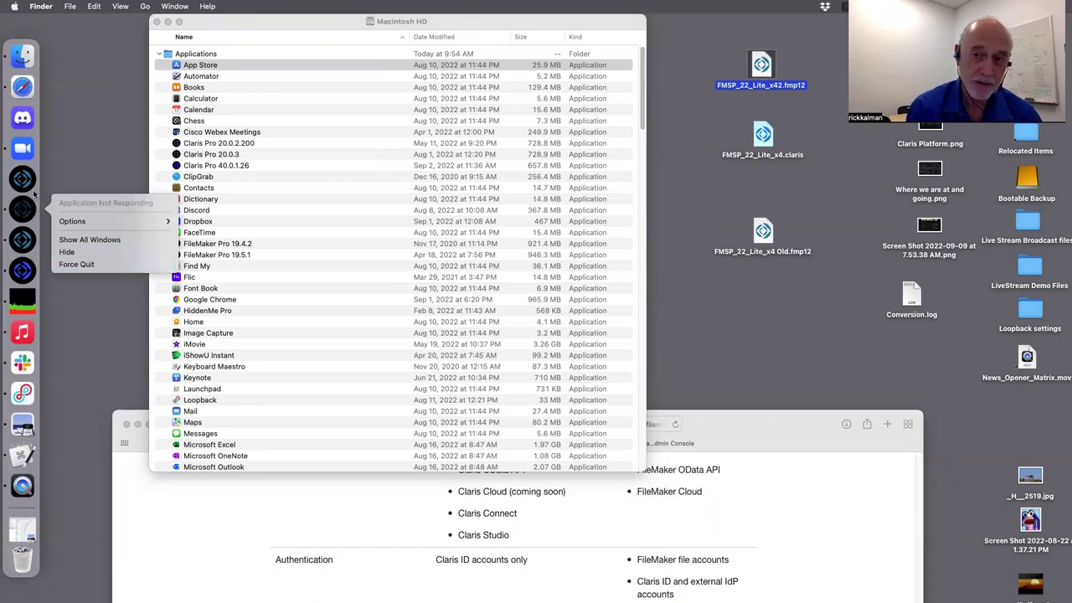
# Force quit the unresponsive FileMaker Pro 19.4.2 from the Dock
pyautogui.click(22, 209)
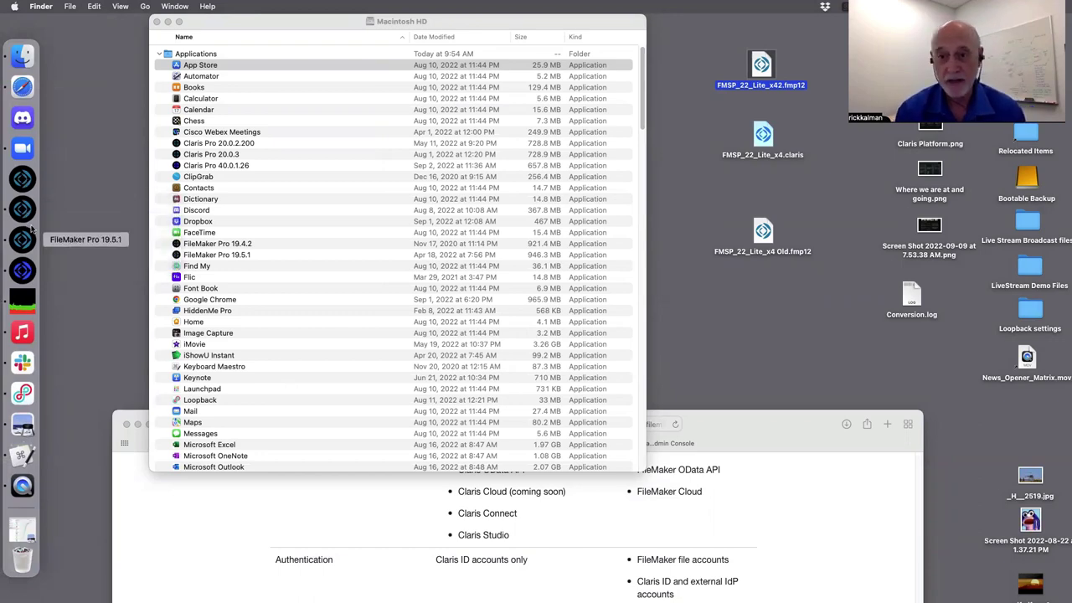
pyautogui.click(23, 268)
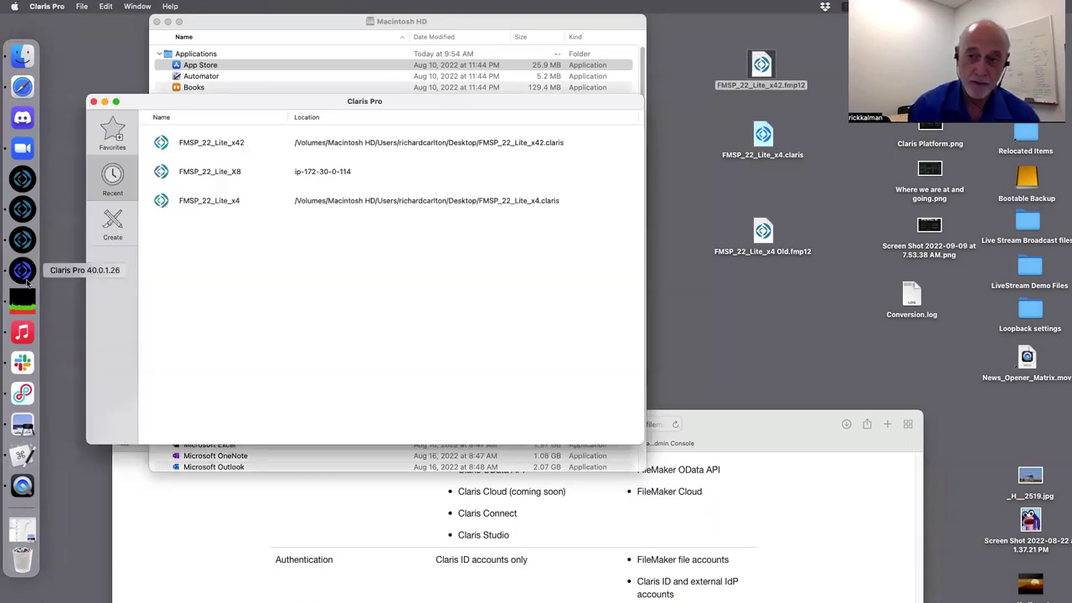
pyautogui.click(22, 241)
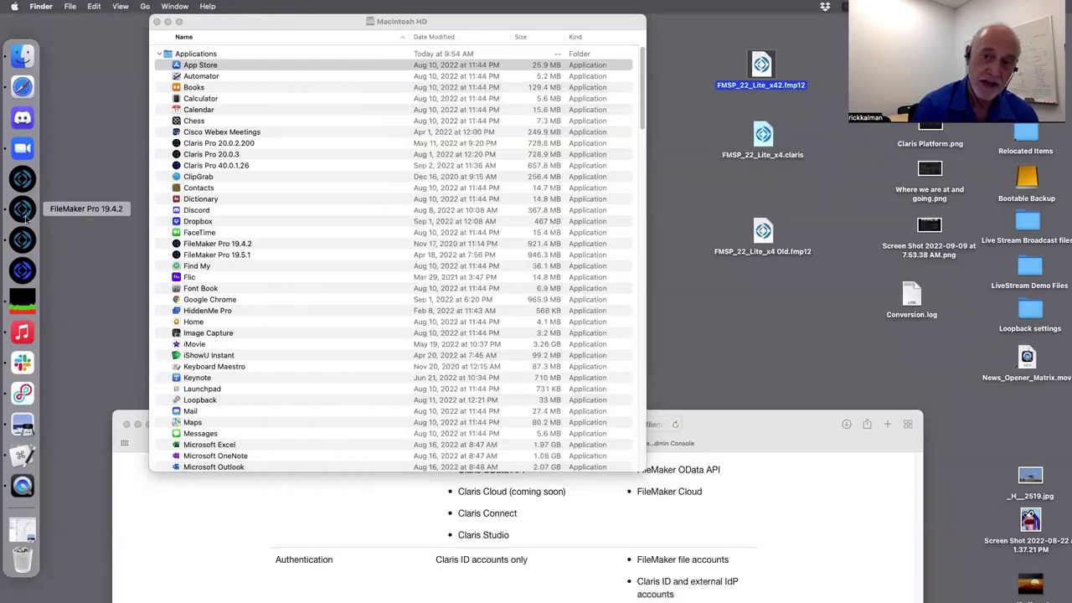
pyautogui.rightClick(23, 209)
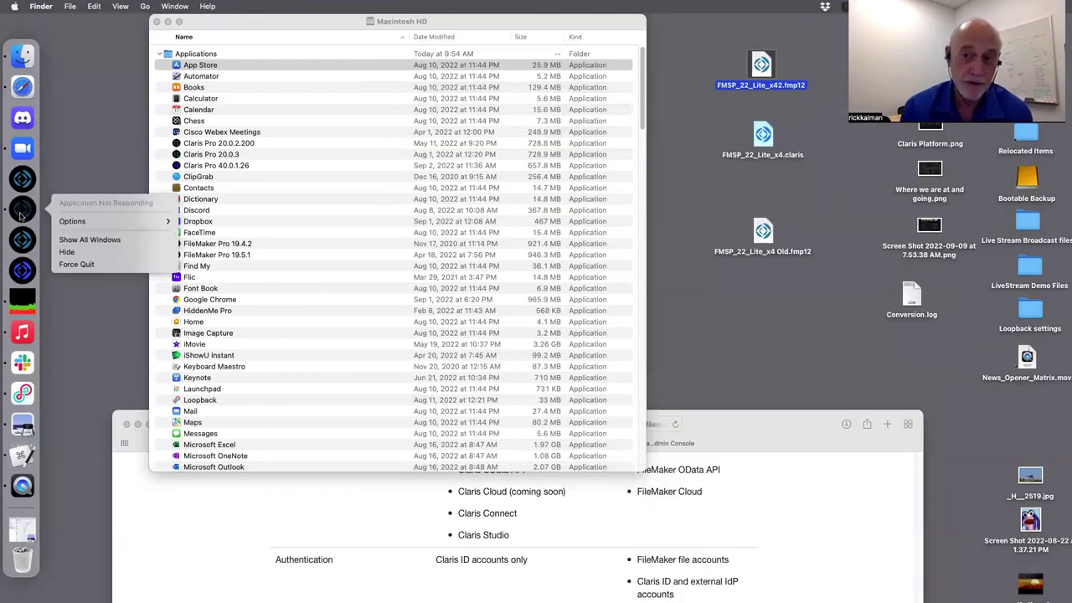
pyautogui.click(70, 266)
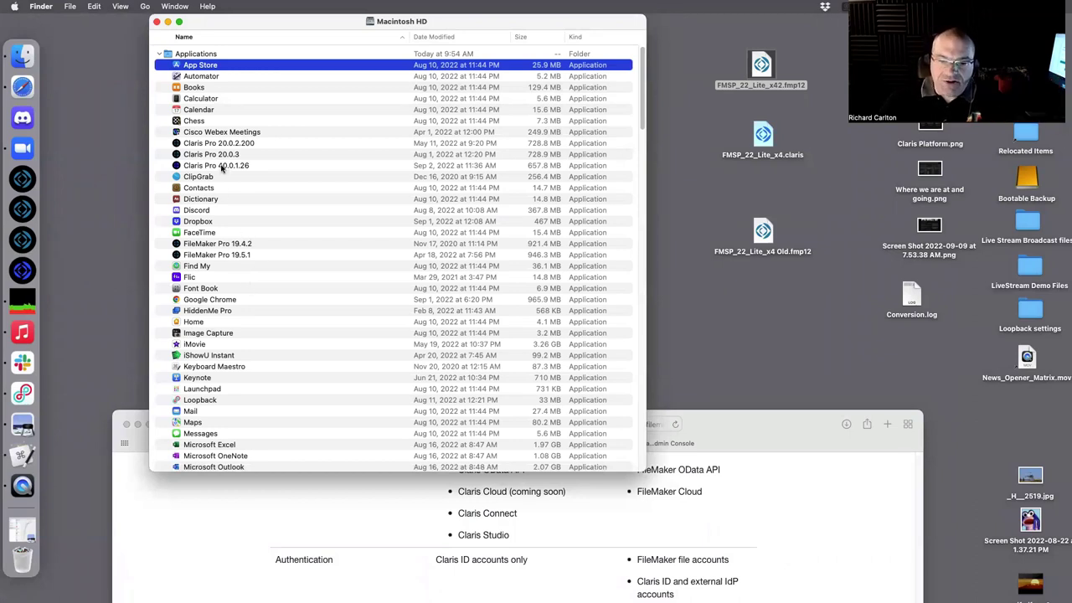
# Launch Claris Pro 40.0.1.26 from Applications and allow keychain access with the account password
pyautogui.click(222, 167)
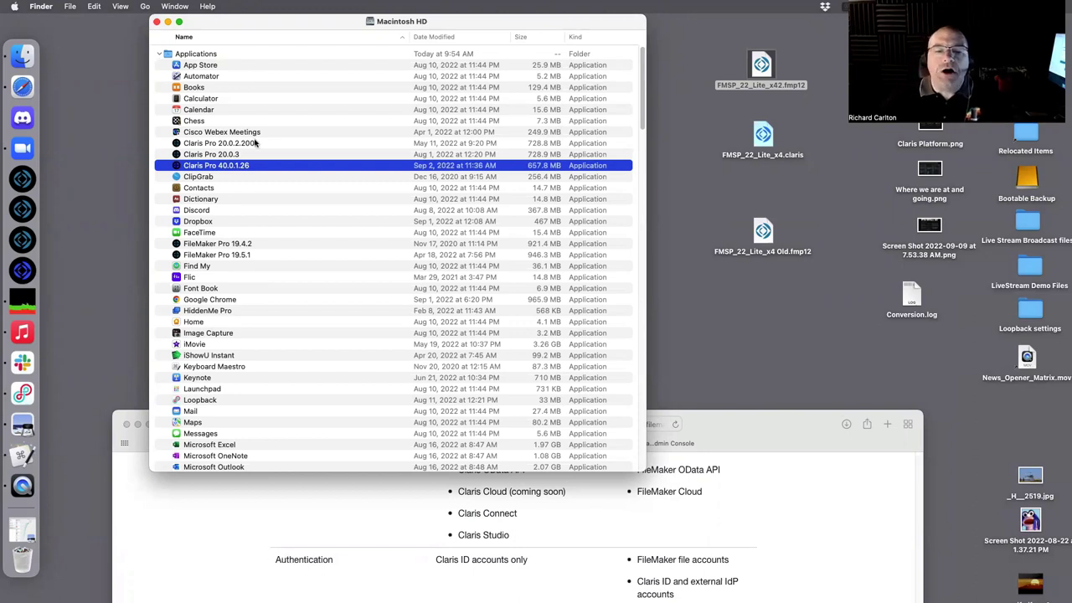
pyautogui.doubleClick(205, 166)
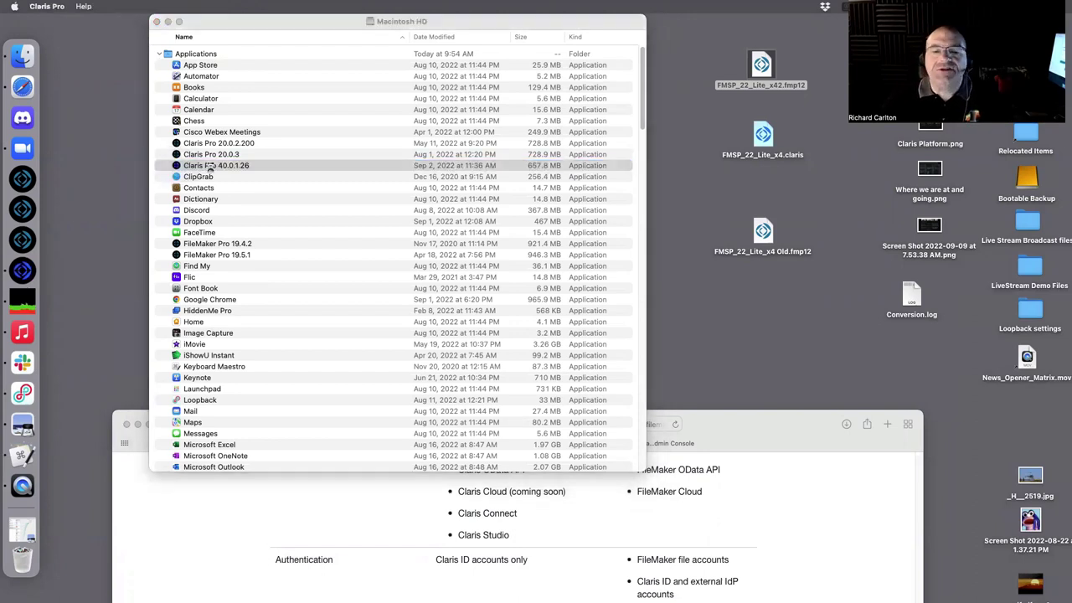
pyautogui.write('•••••••••••')
pyautogui.press('Return')
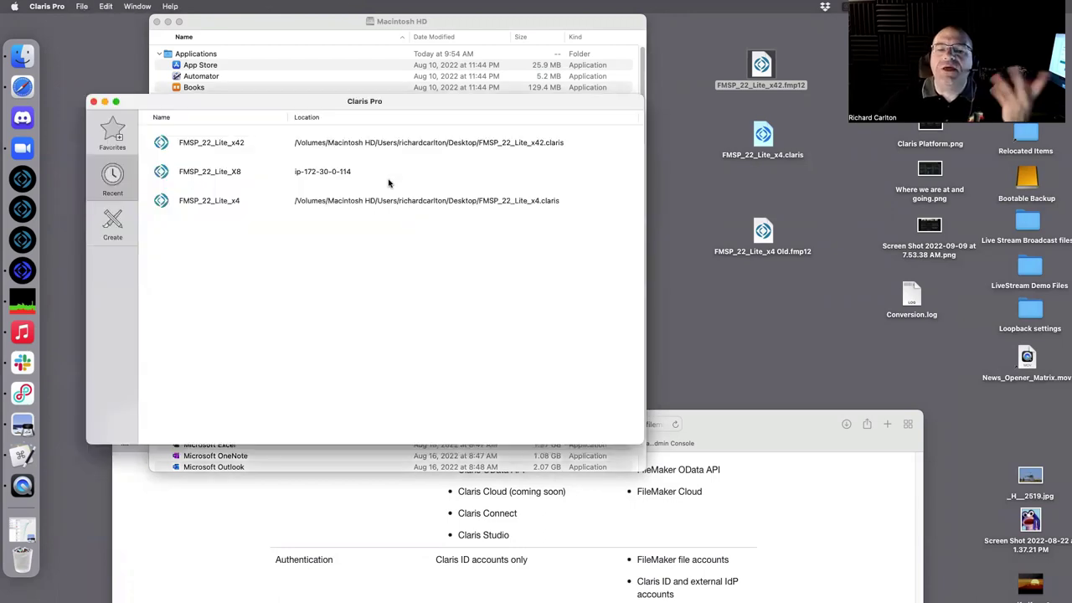
# Move the Claris Pro launcher window to the upper left of the screen
pyautogui.moveTo(215, 100); pyautogui.dragTo(634, 147)
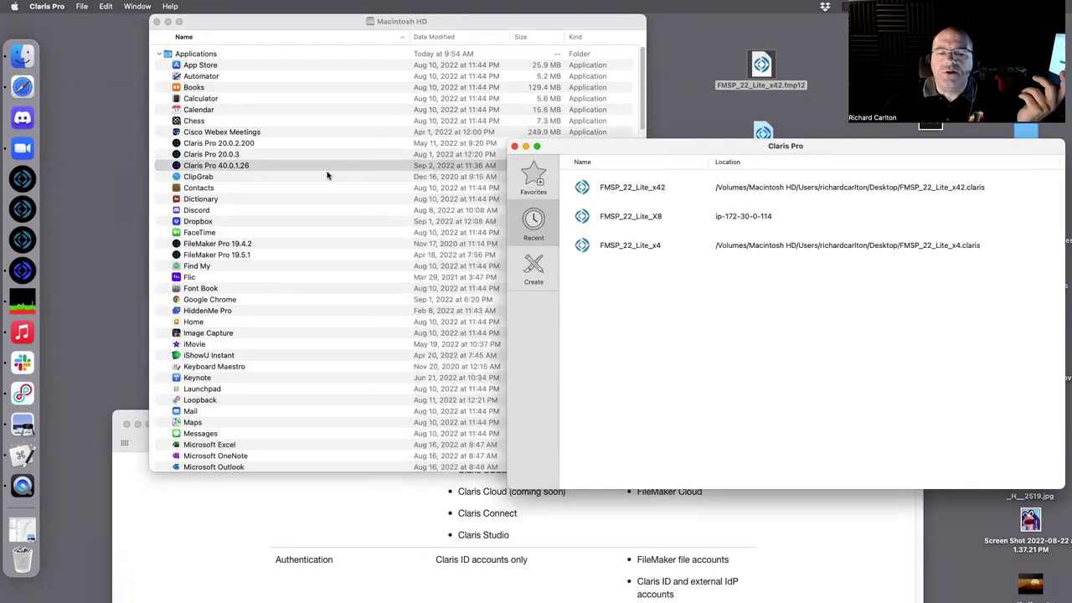
pyautogui.click(216, 258)
pyautogui.click(215, 258)
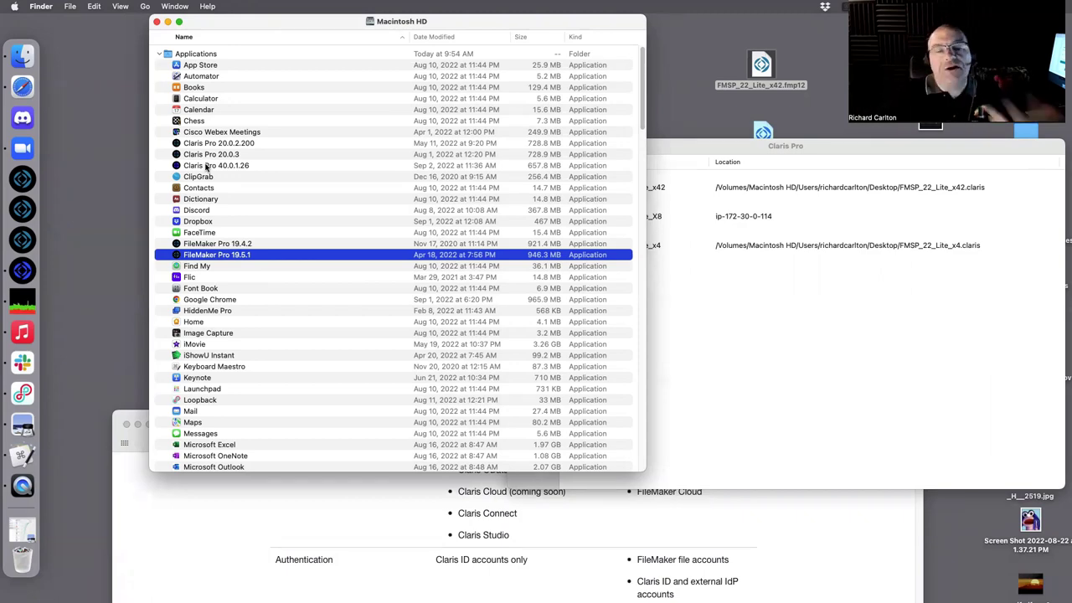
pyautogui.click(690, 343)
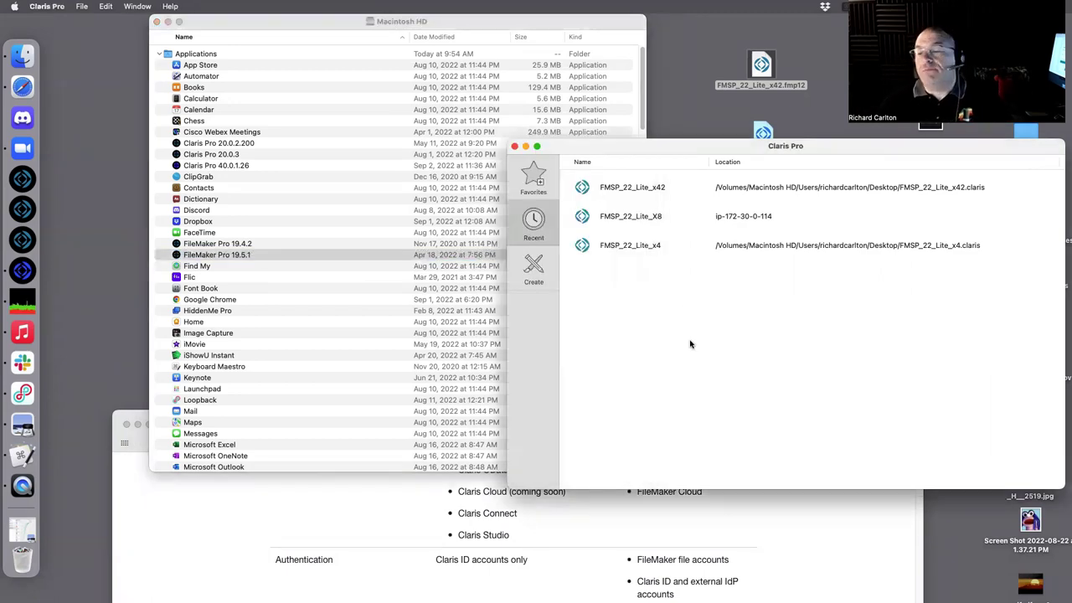
pyautogui.moveTo(637, 148); pyautogui.dragTo(205, 88)
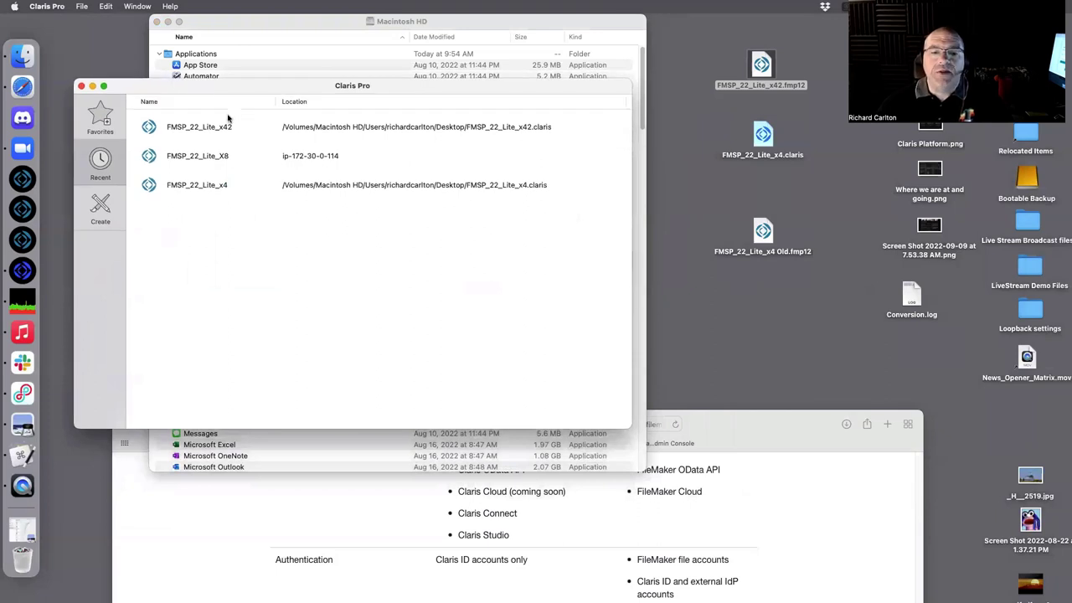
# Choose Switch Claris ID from Claris Pro's File menu
pyautogui.click(82, 6)
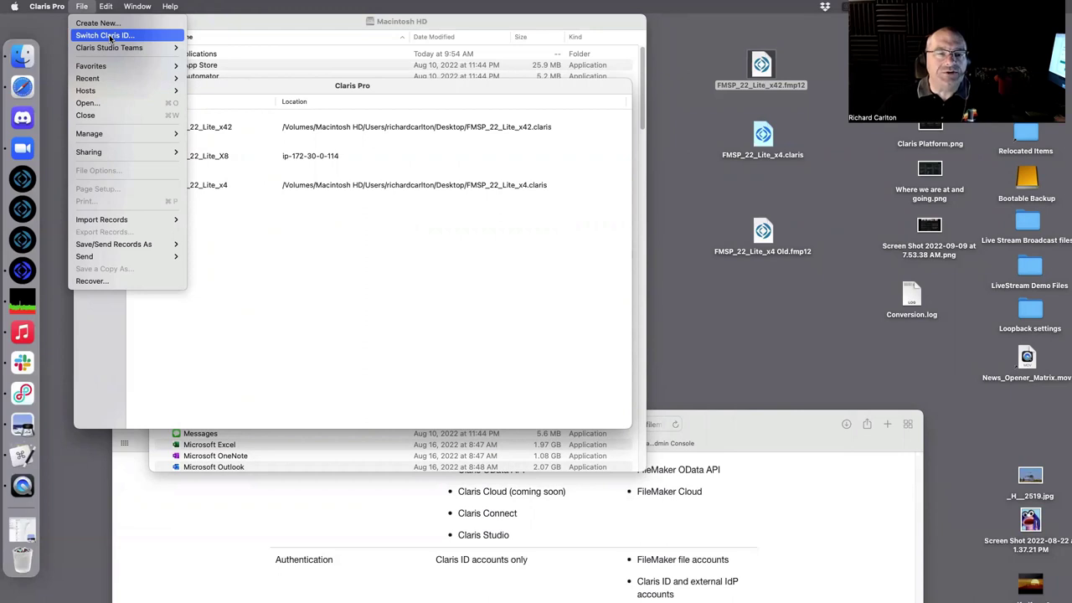
pyautogui.click(109, 38)
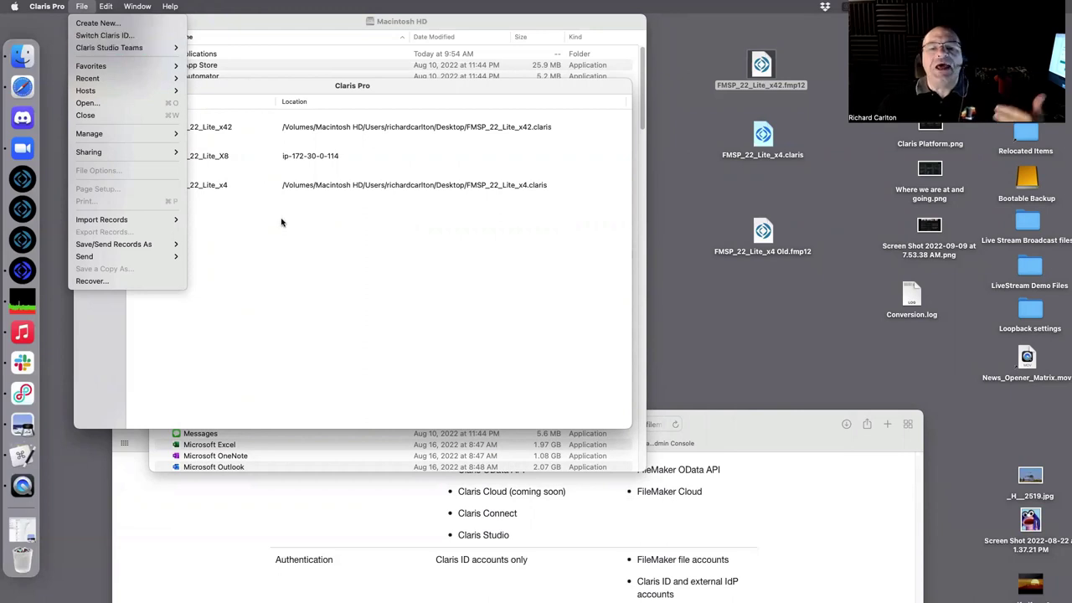
pyautogui.click(88, 8)
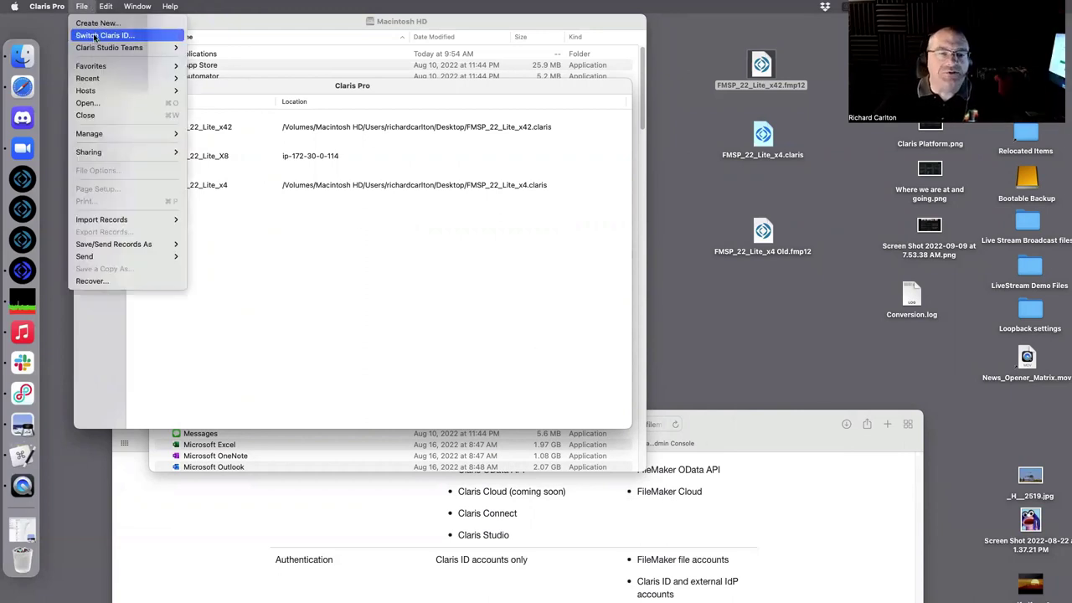
pyautogui.click(447, 194)
pyautogui.click(86, 6)
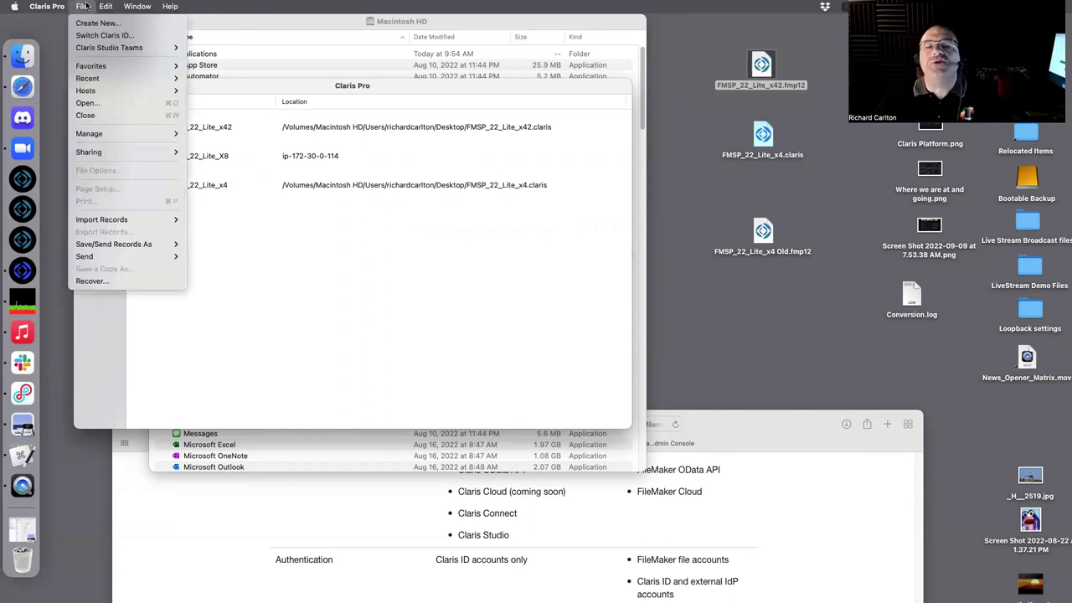
pyautogui.click(86, 6)
pyautogui.click(81, 6)
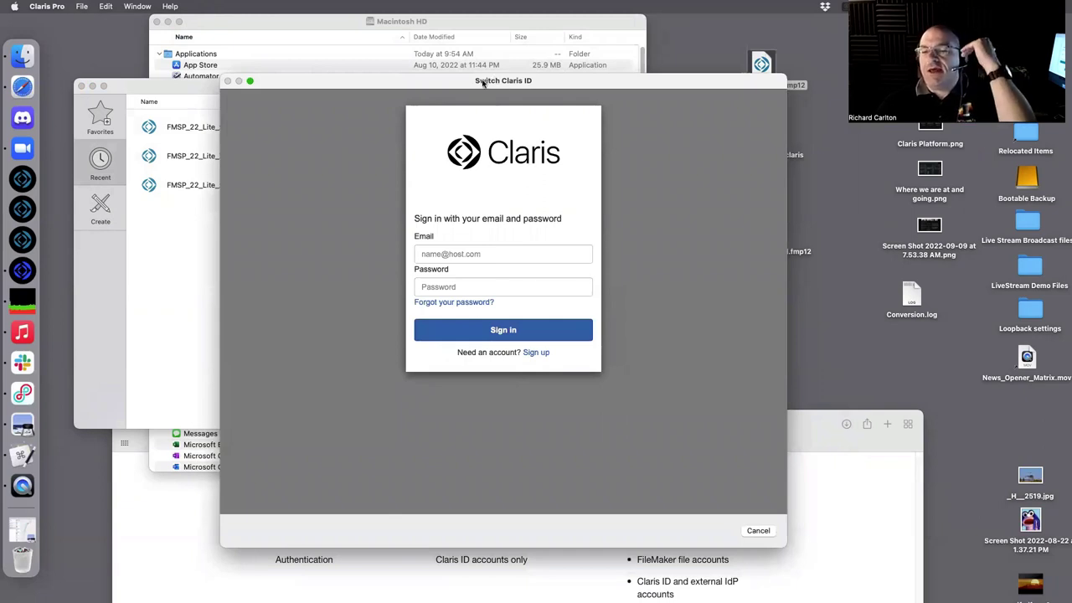
# Enter the Claris ID email and account password in the sign-in sheet
pyautogui.click(475, 258)
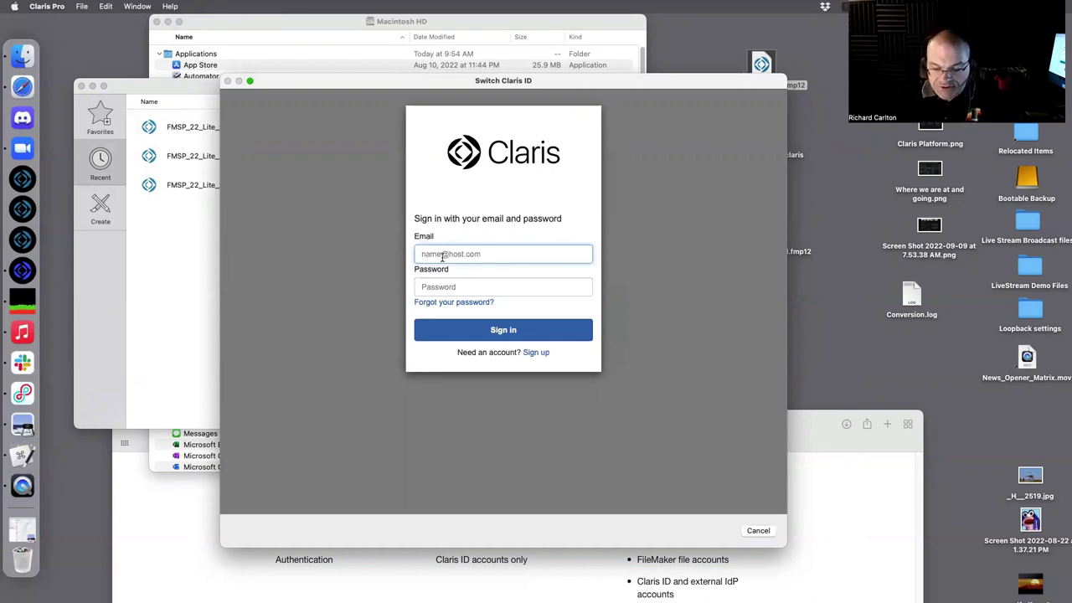
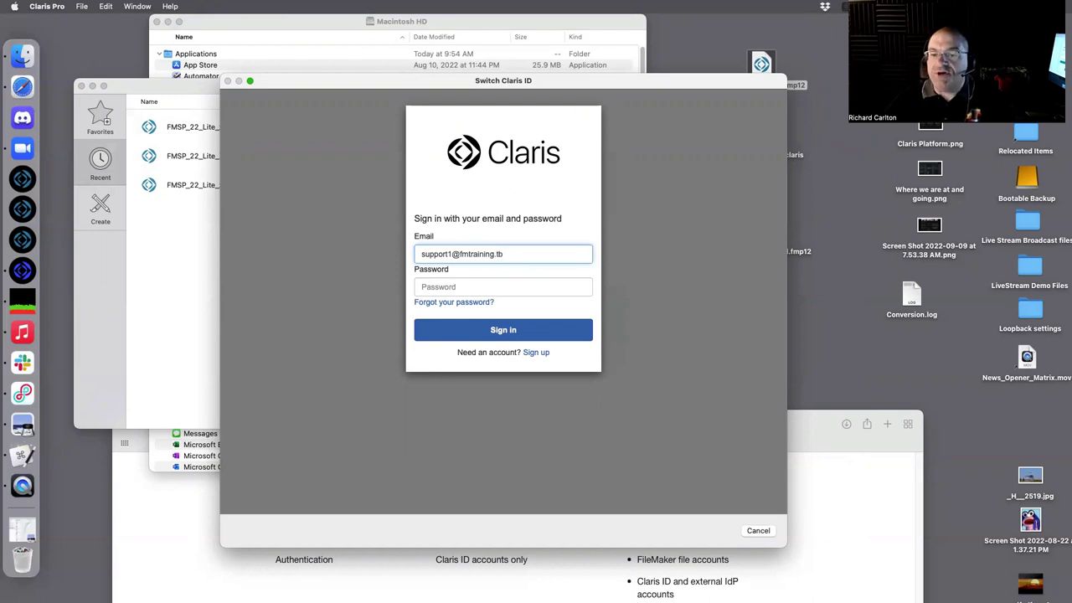
pyautogui.click(422, 287)
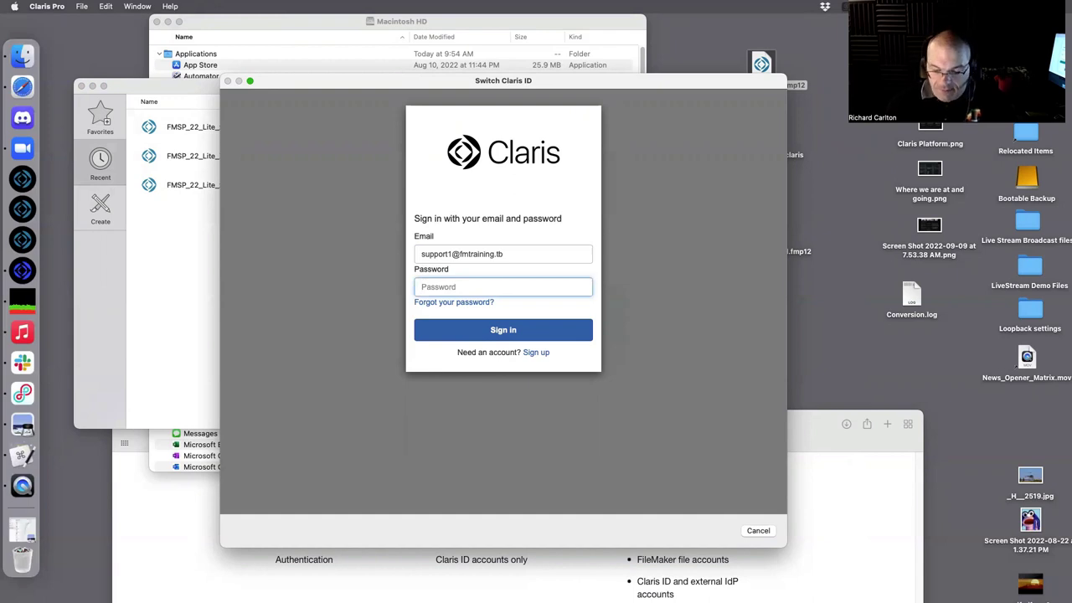
pyautogui.write('••••')
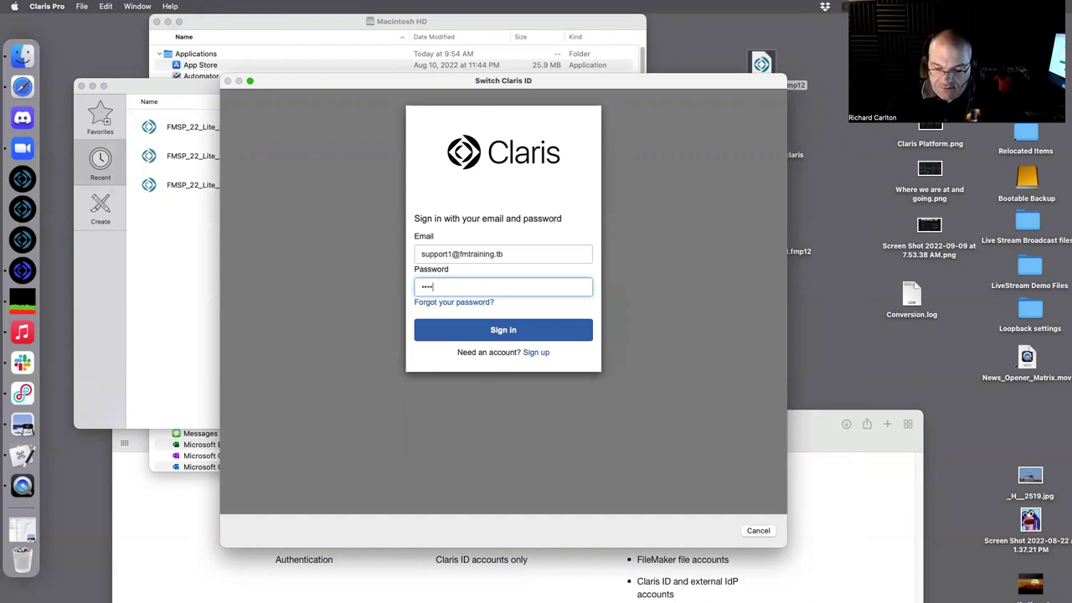
pyautogui.write('••')
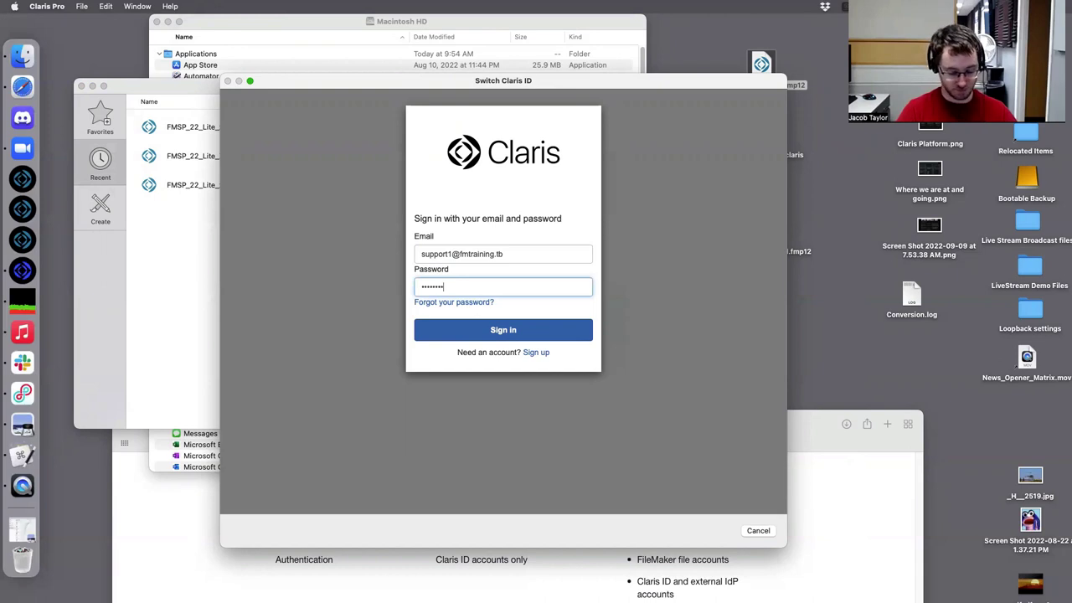
pyautogui.write('•')
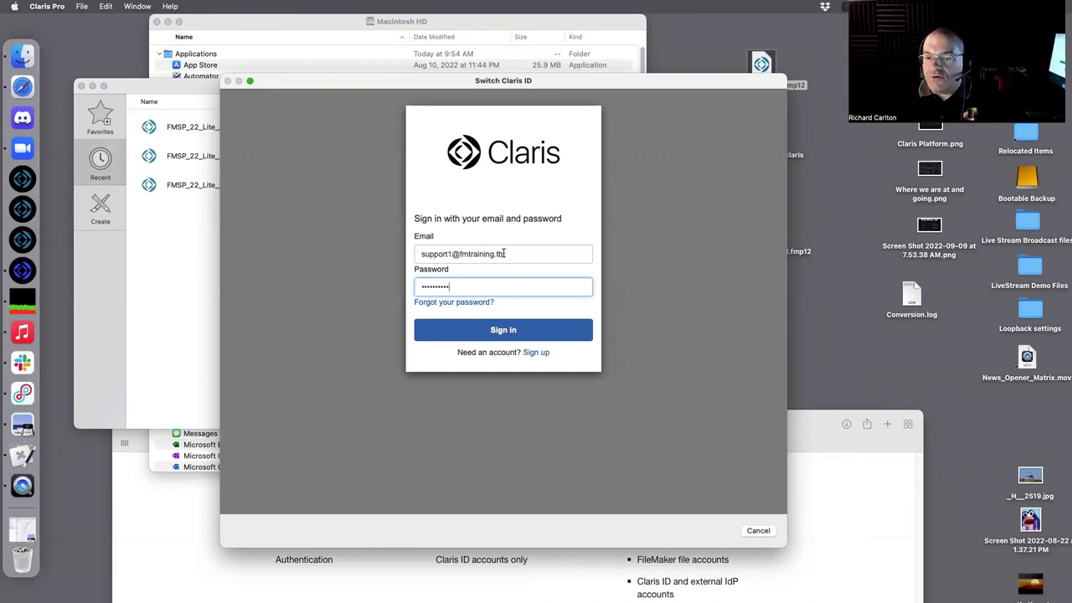
# Fix the typo in the email's domain and sign in
pyautogui.click(499, 254)
pyautogui.write('v')
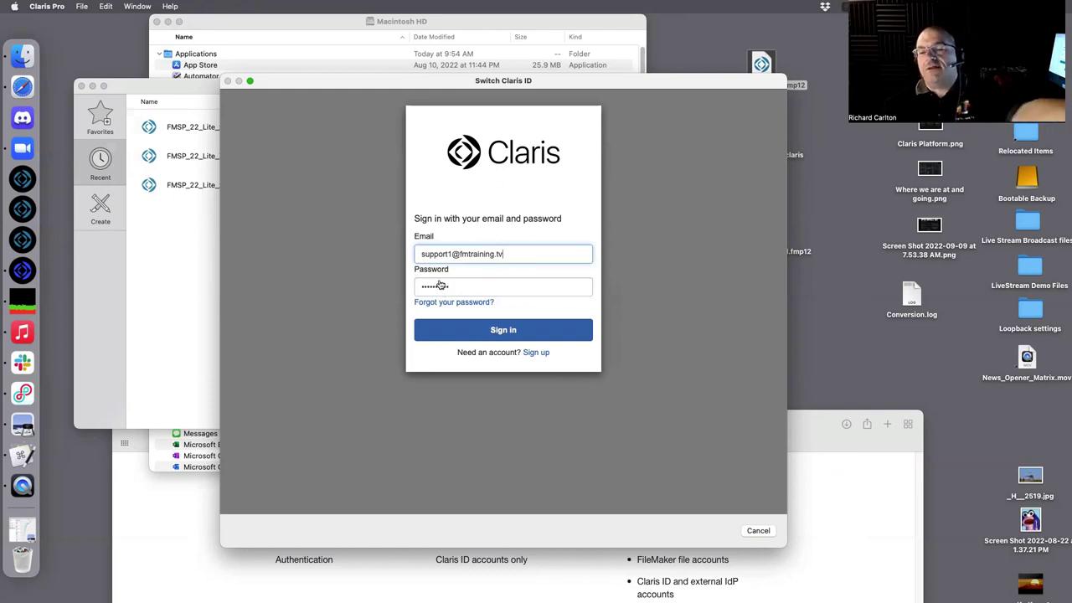
pyautogui.click(445, 340)
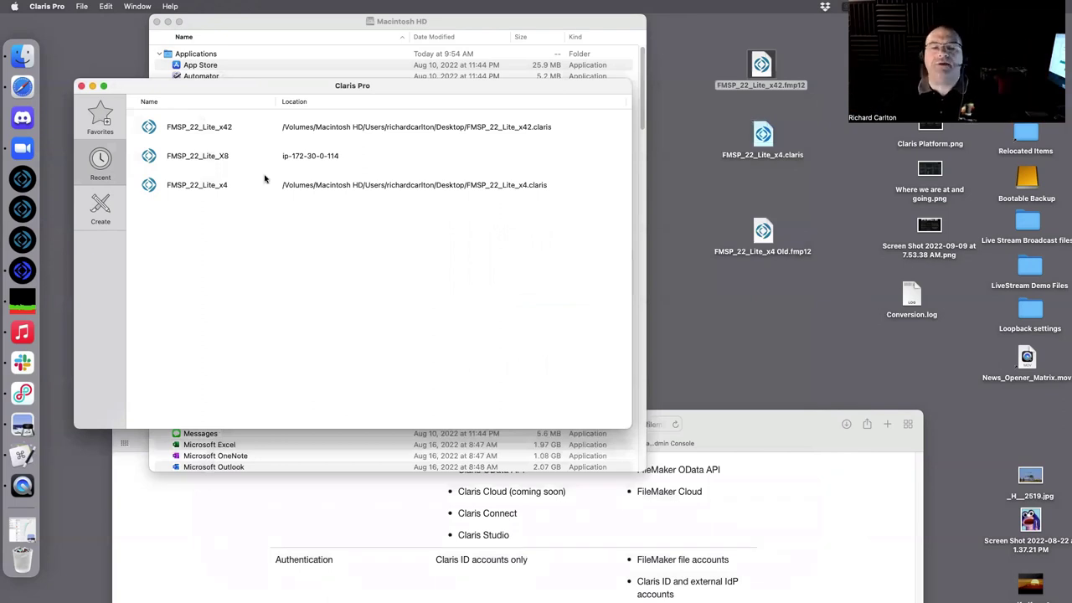
# Quit Claris Pro and relaunch it from the Dock so it restarts signed in
pyautogui.click(30, 9)
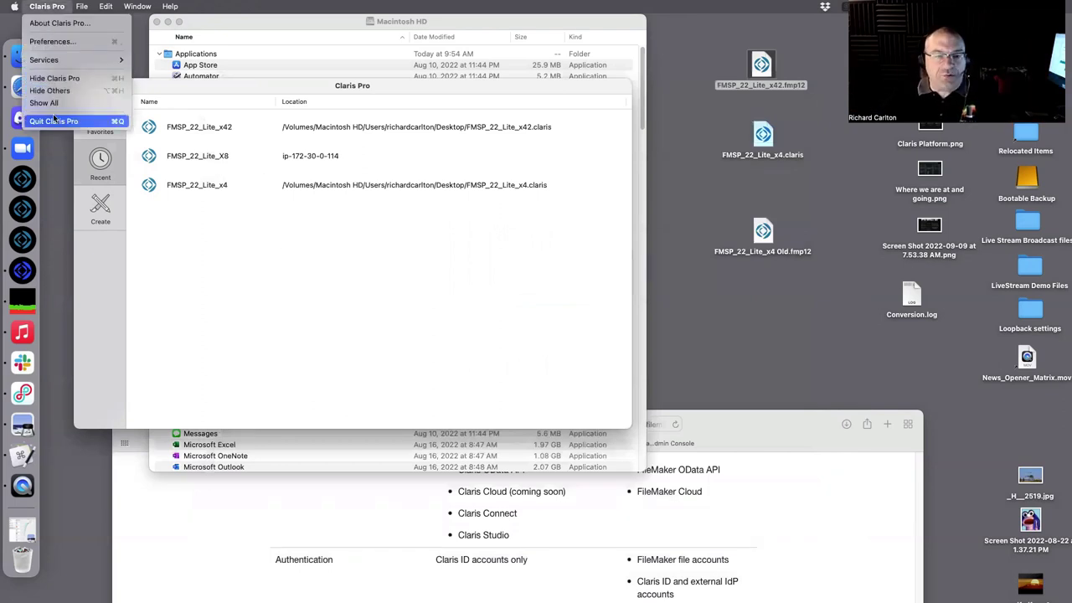
pyautogui.click(50, 121)
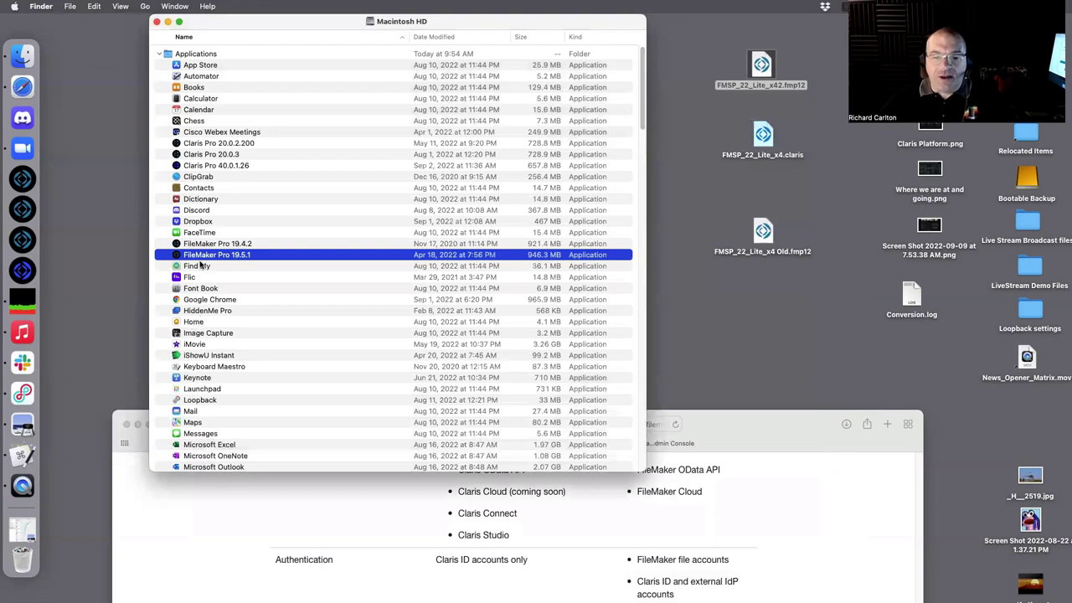
pyautogui.click(24, 271)
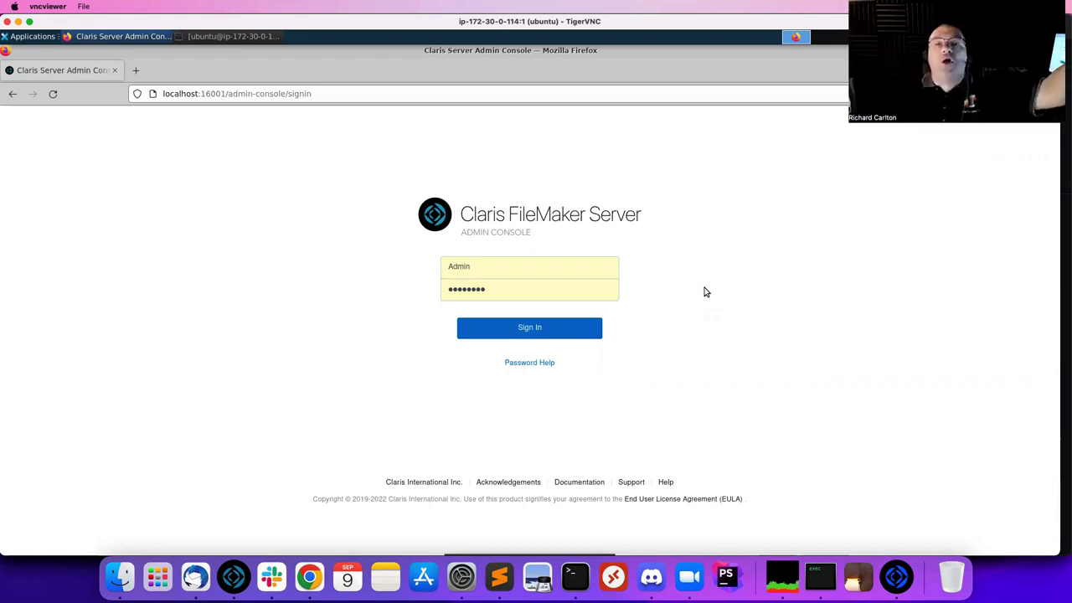
pyautogui.click(896, 576)
pyautogui.moveTo(668, 62); pyautogui.dragTo(652, 97)
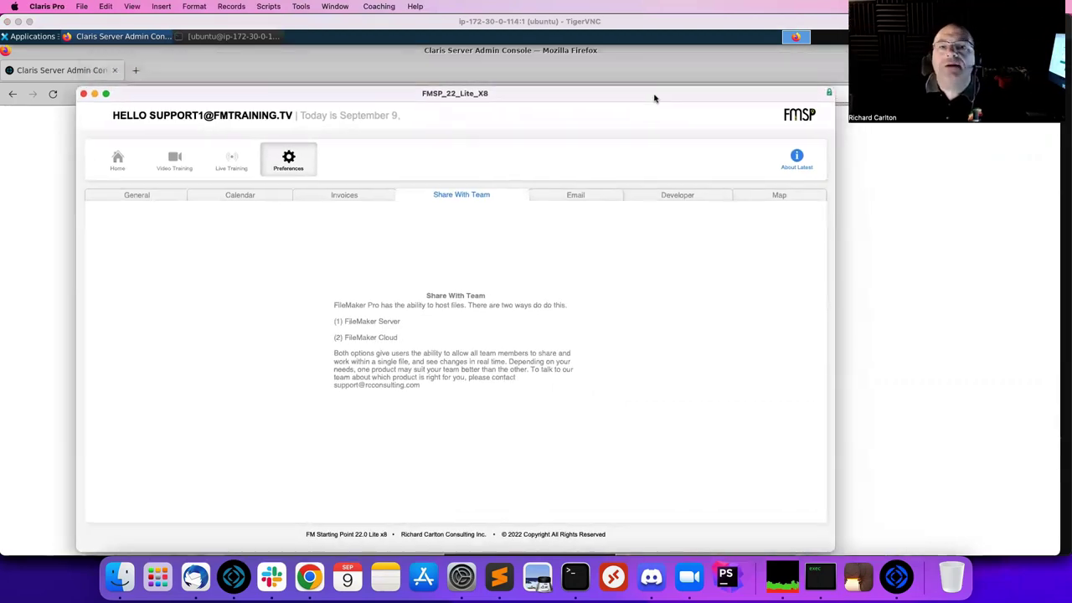
pyautogui.click(117, 161)
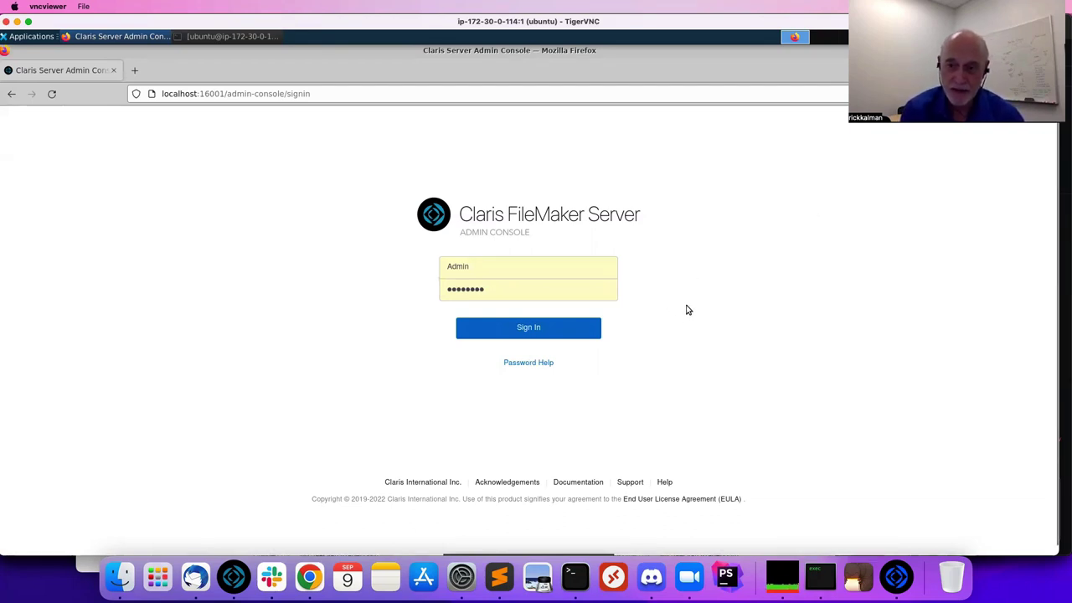
pyautogui.click(557, 333)
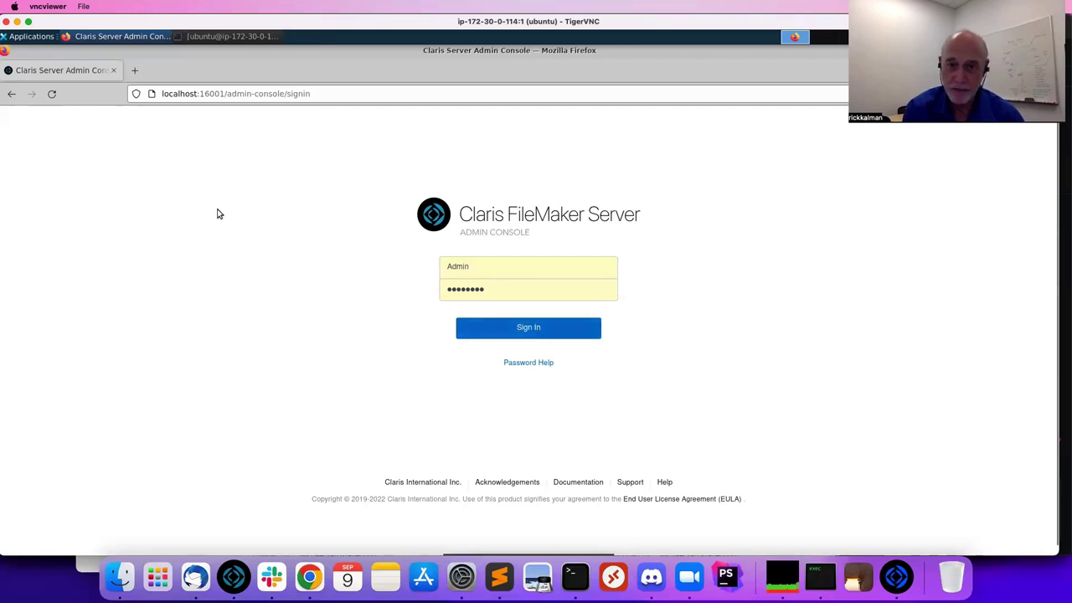